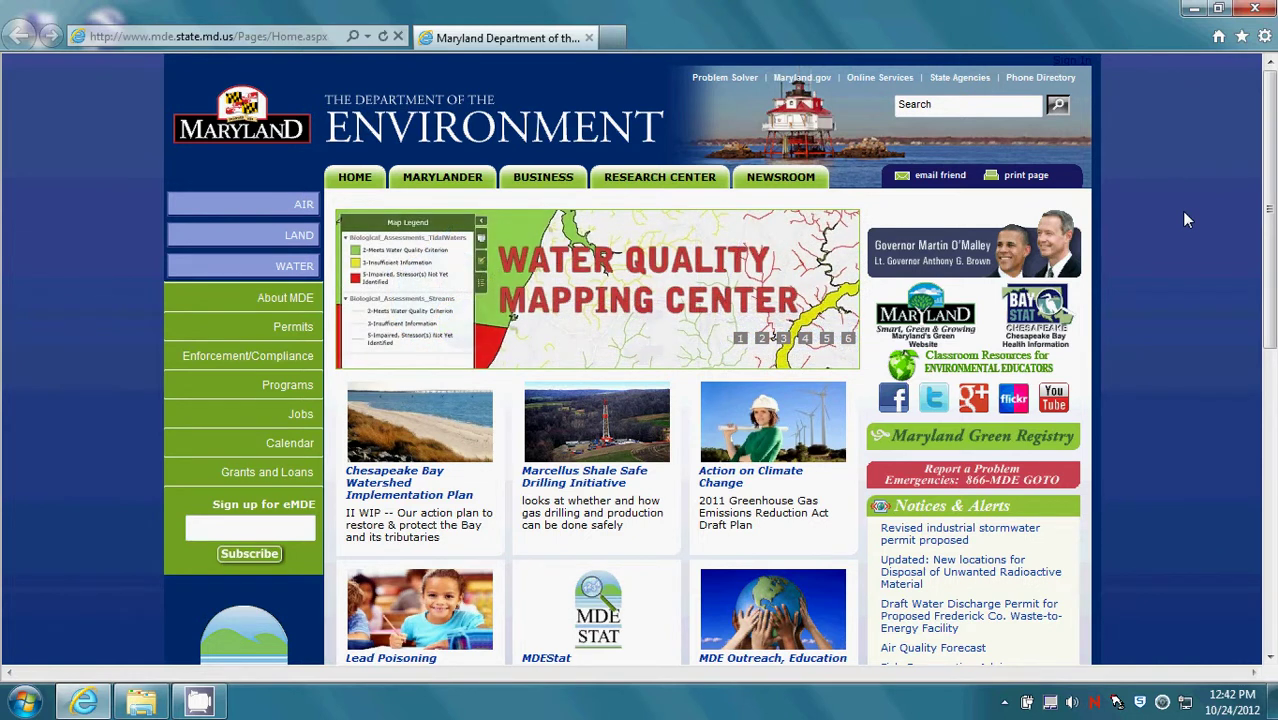
Search the MDE site for 'water quality mapping center'.
click(933, 105)
text(water quality mapping cente)
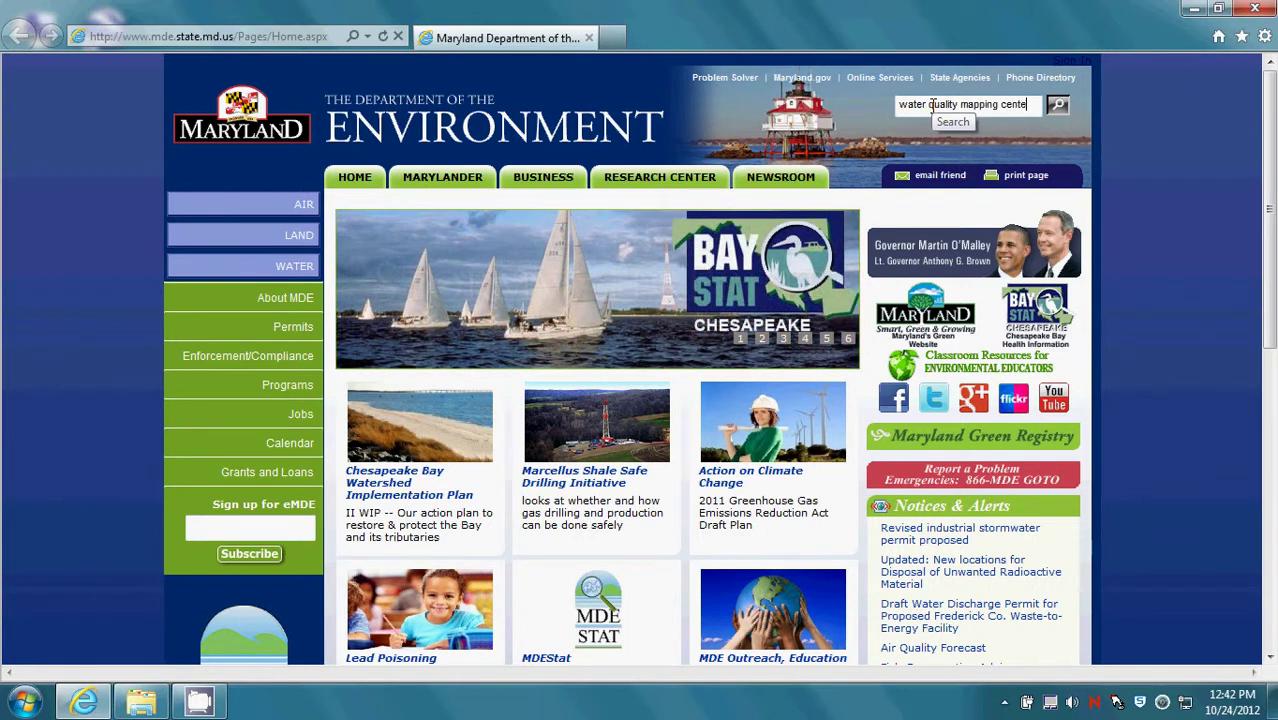
text(r)
key(Return)
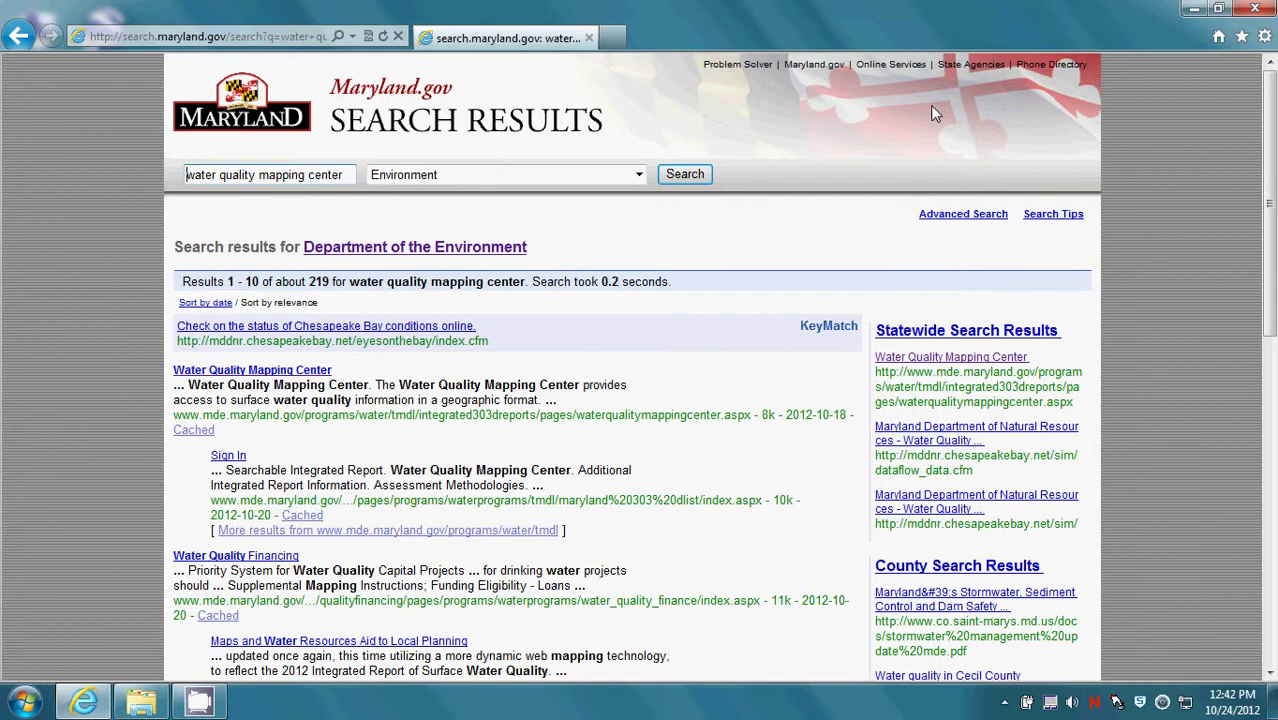
Open the 'Water Quality Mapping Center' search result.
click(234, 371)
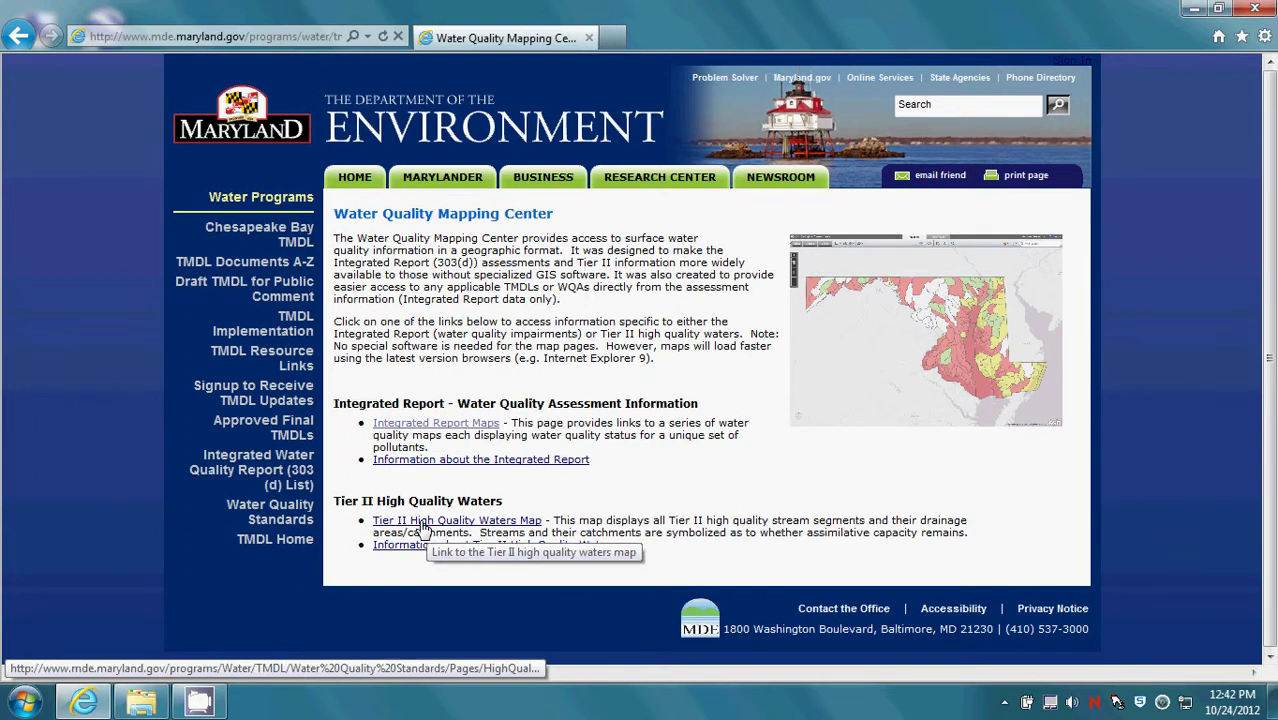
Go to the Integrated Report Maps and open the NUTRIENTS assessment map.
click(463, 426)
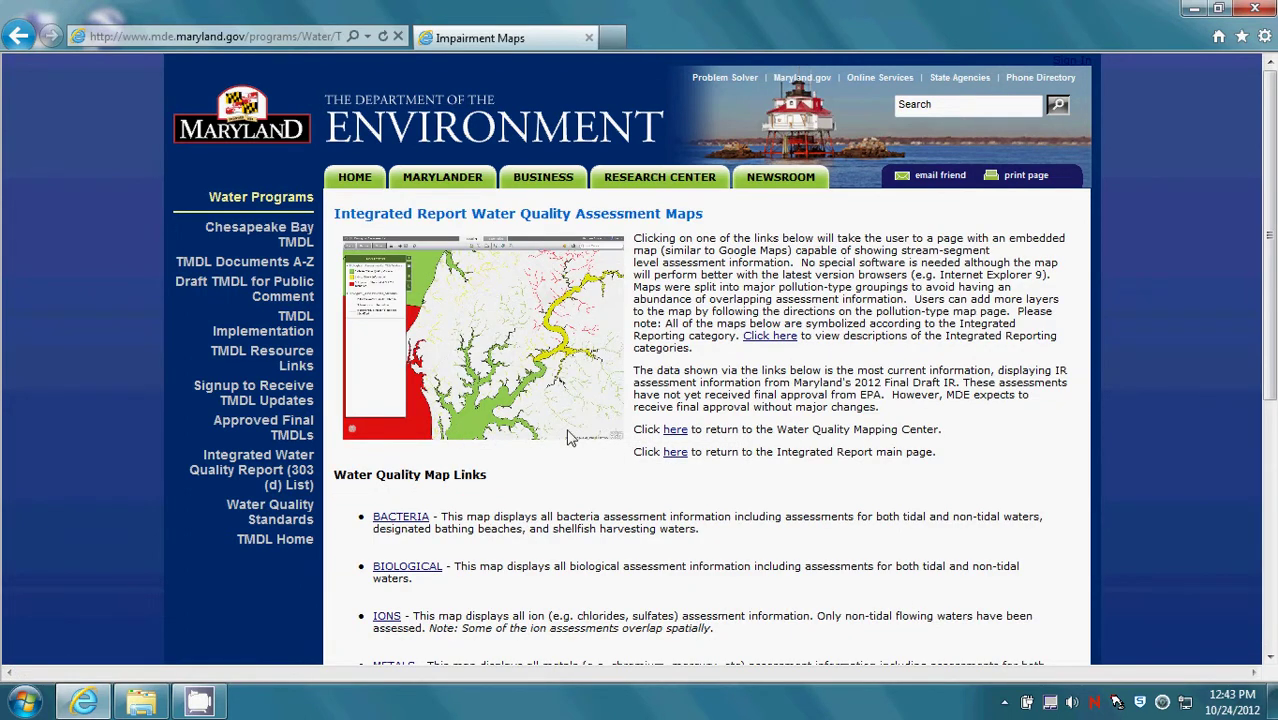
scroll(1068, 553, down, 2)
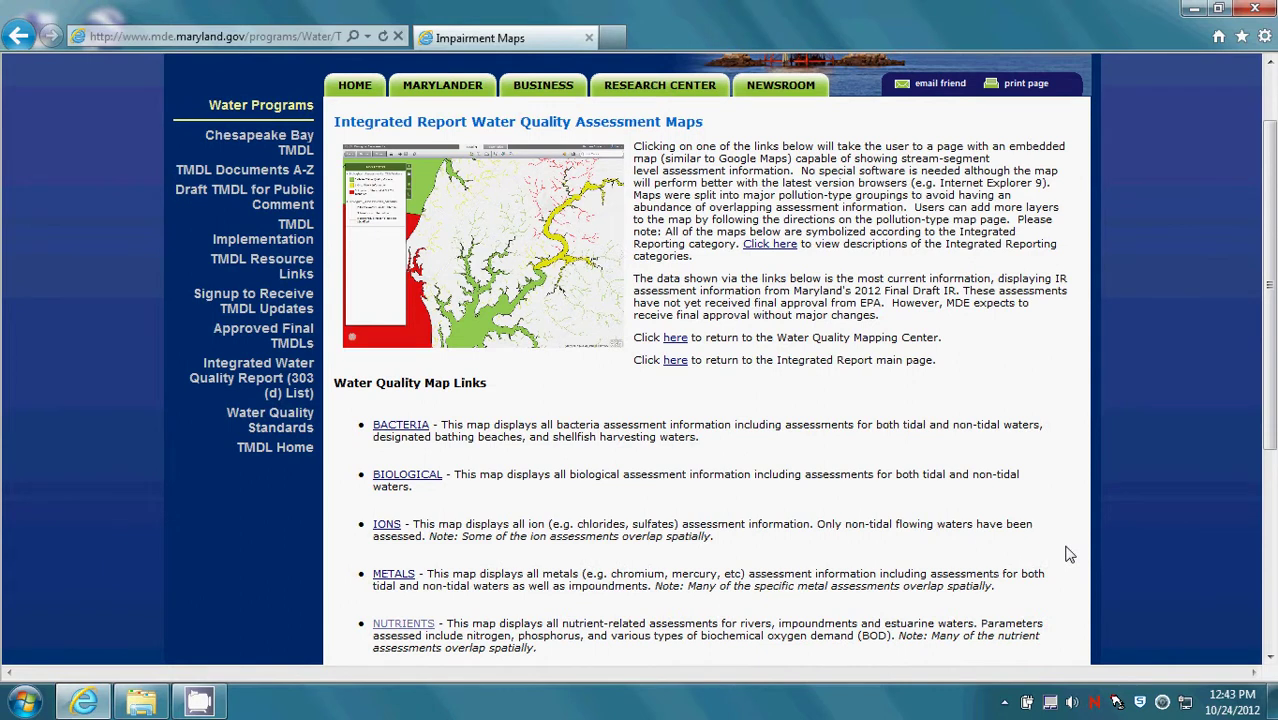
scroll(1068, 553, down, 2)
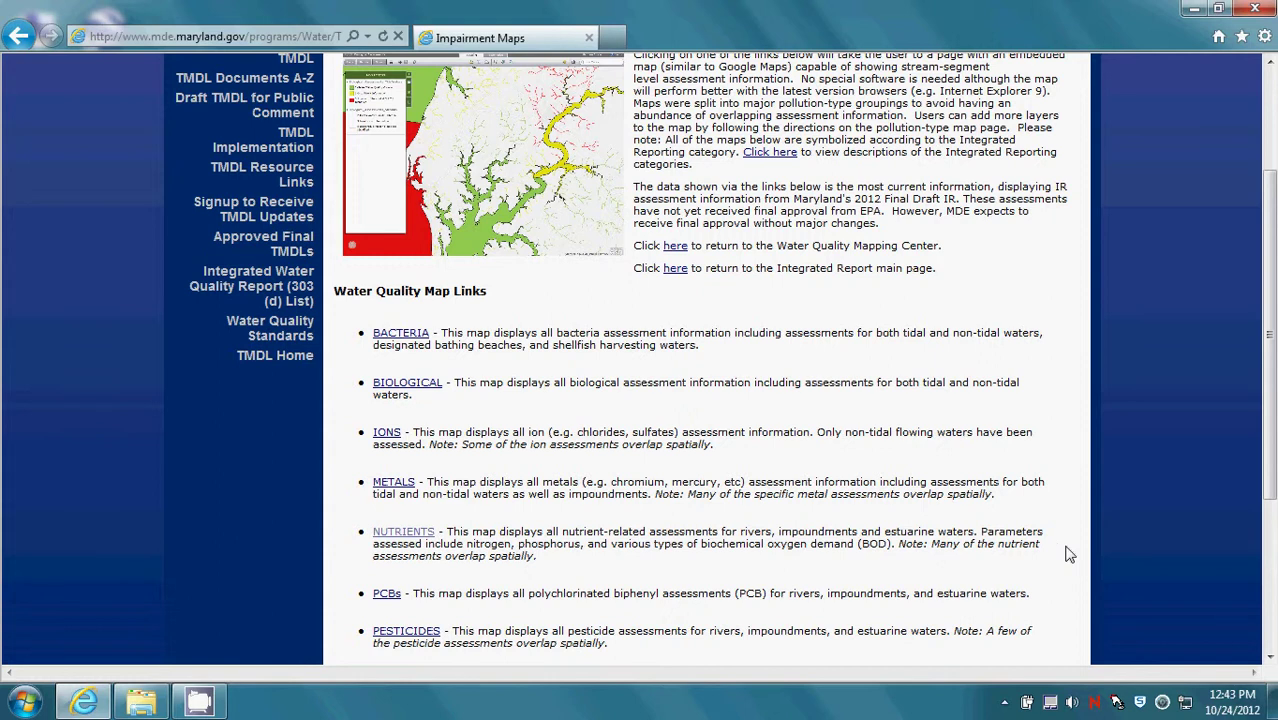
click(405, 540)
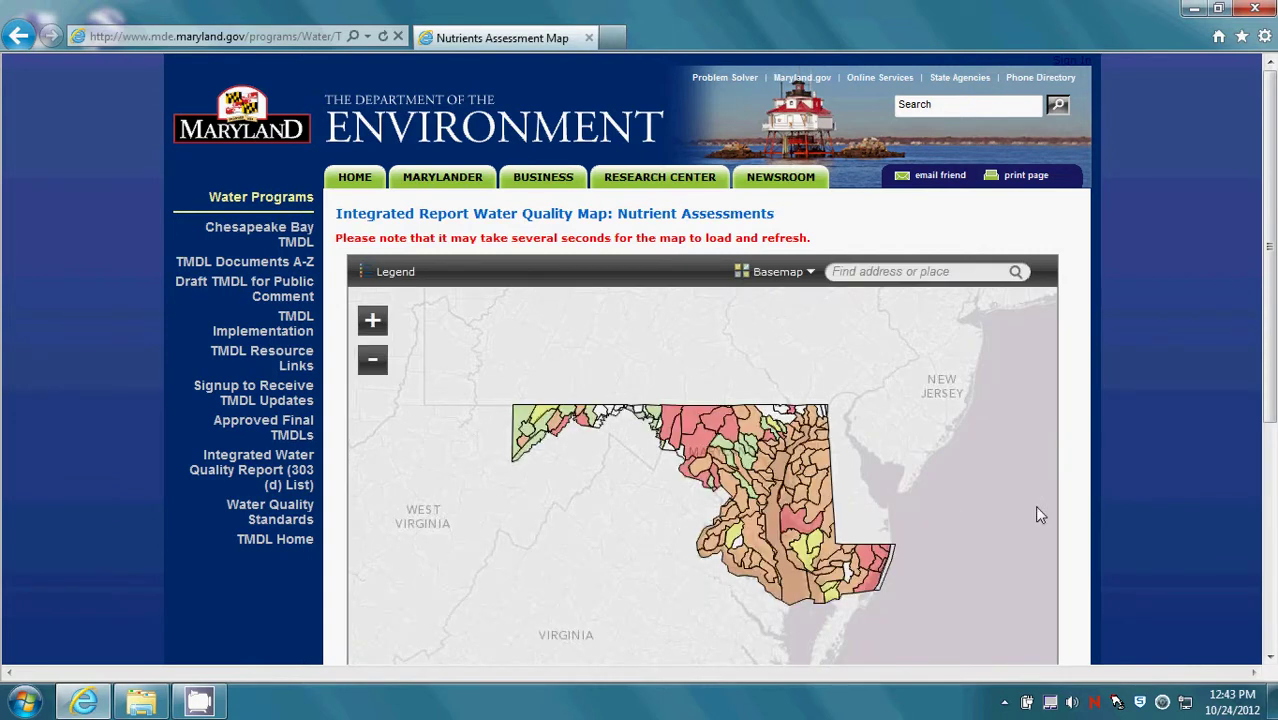
Zoom the nutrient map four levels in, panned toward DC, until individual streams show.
scroll(1171, 466, down, 3)
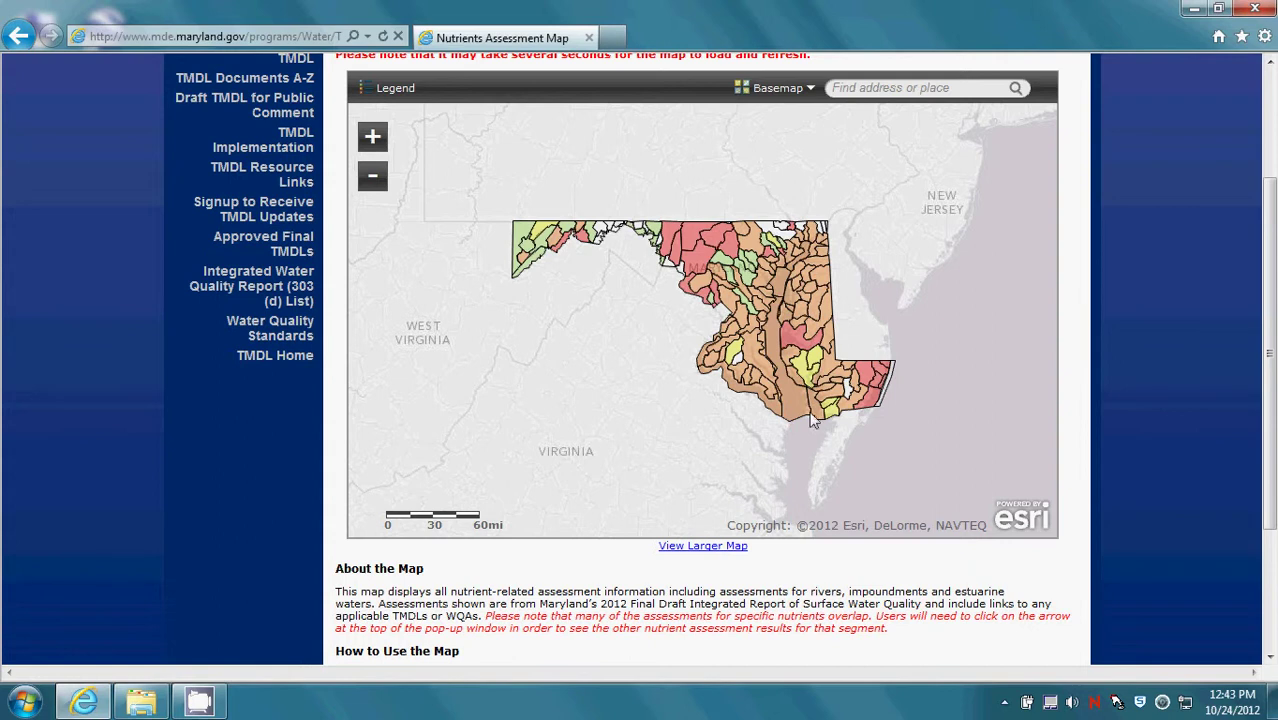
click(372, 139)
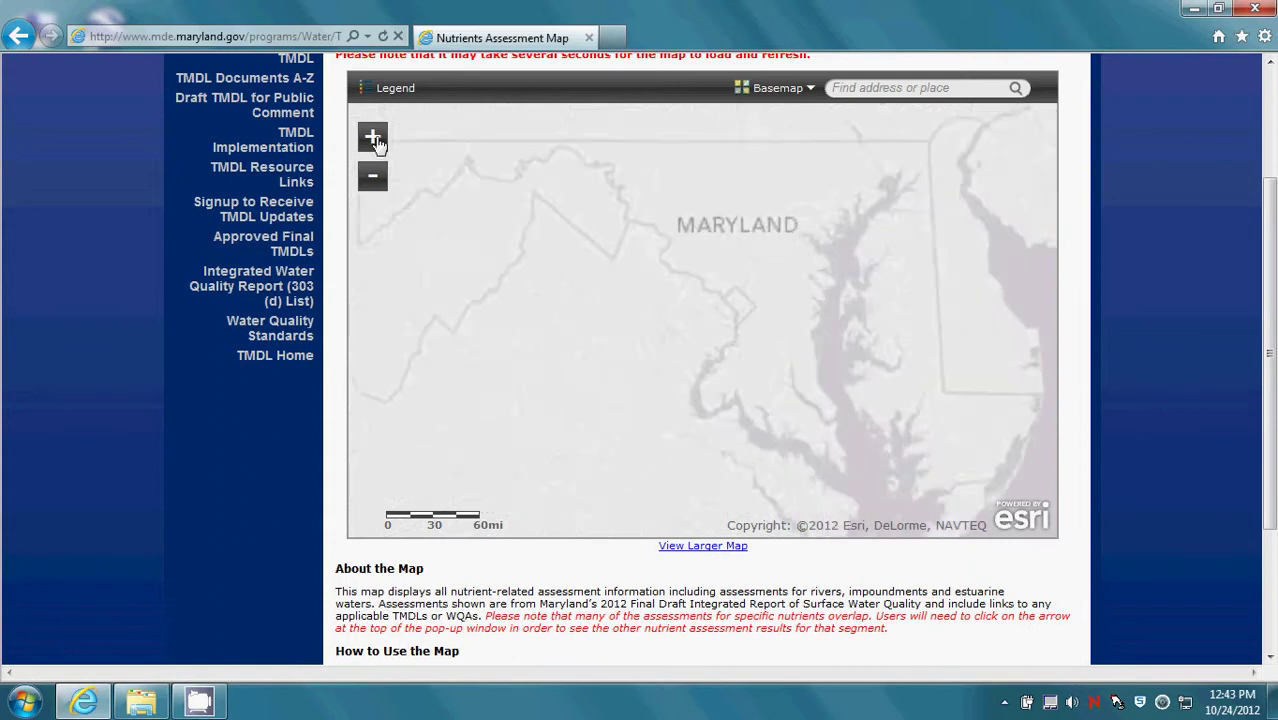
click(372, 139)
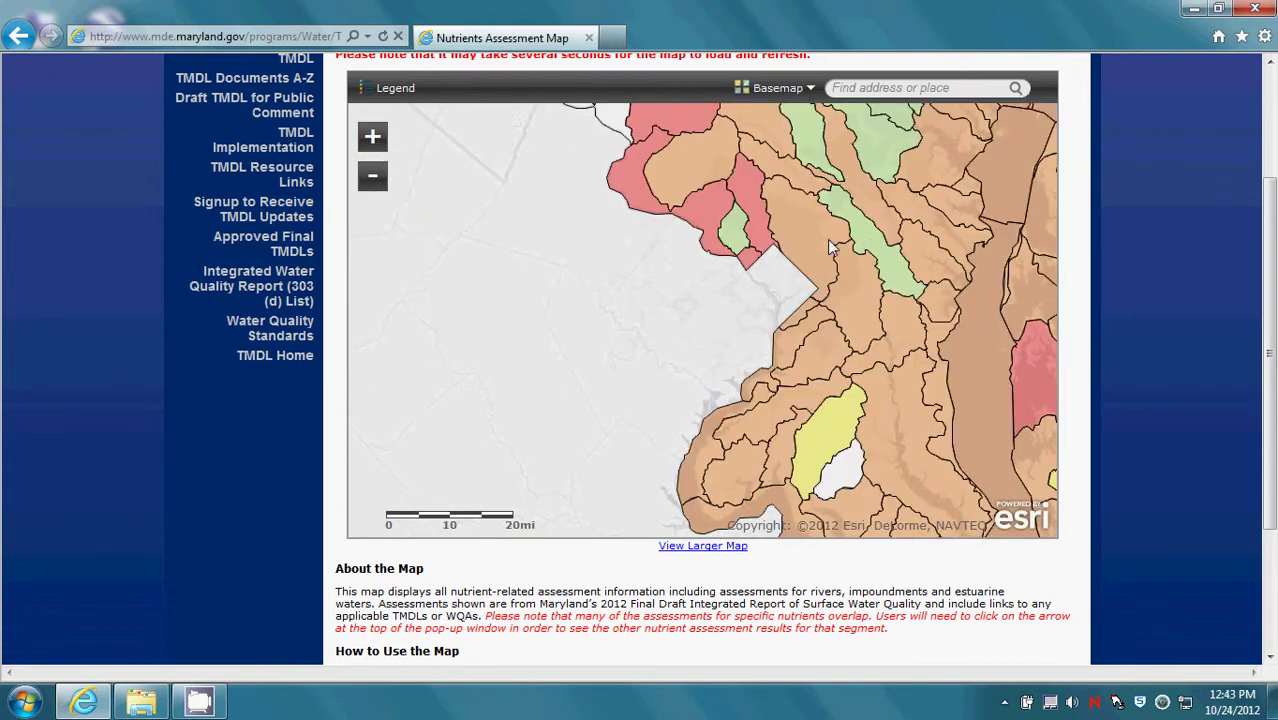
drag(822, 243, 667, 319)
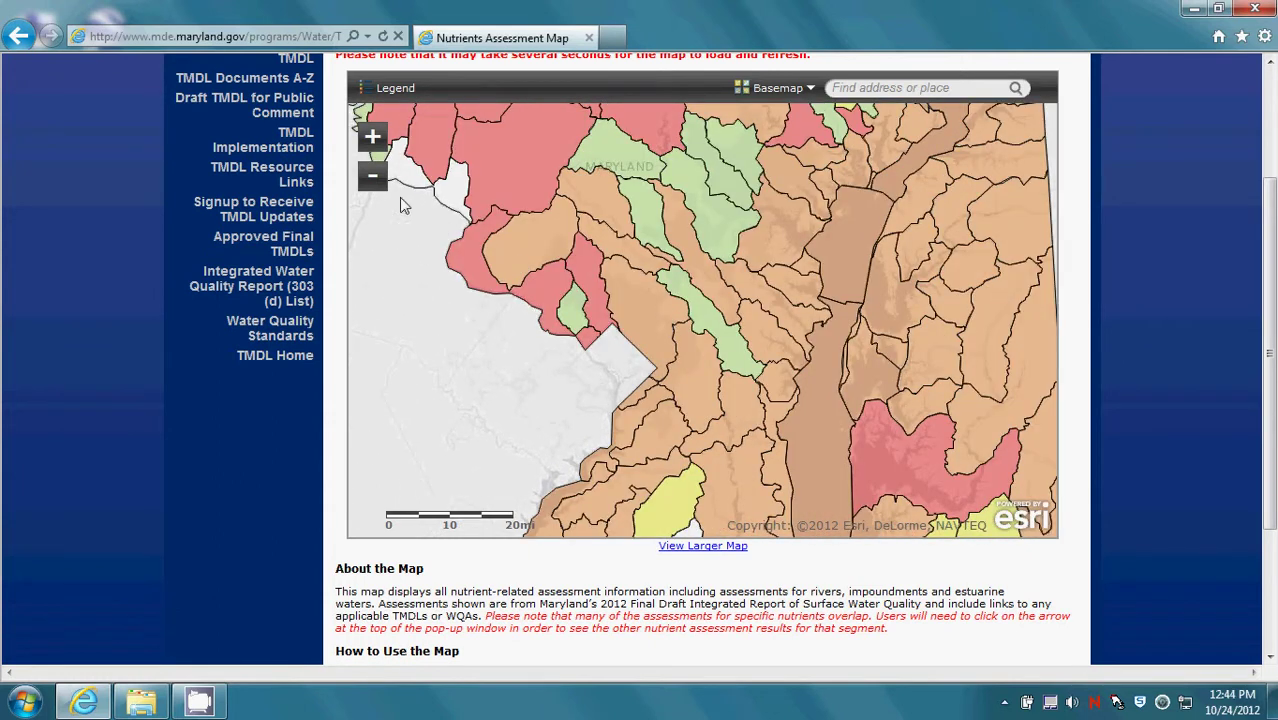
click(372, 137)
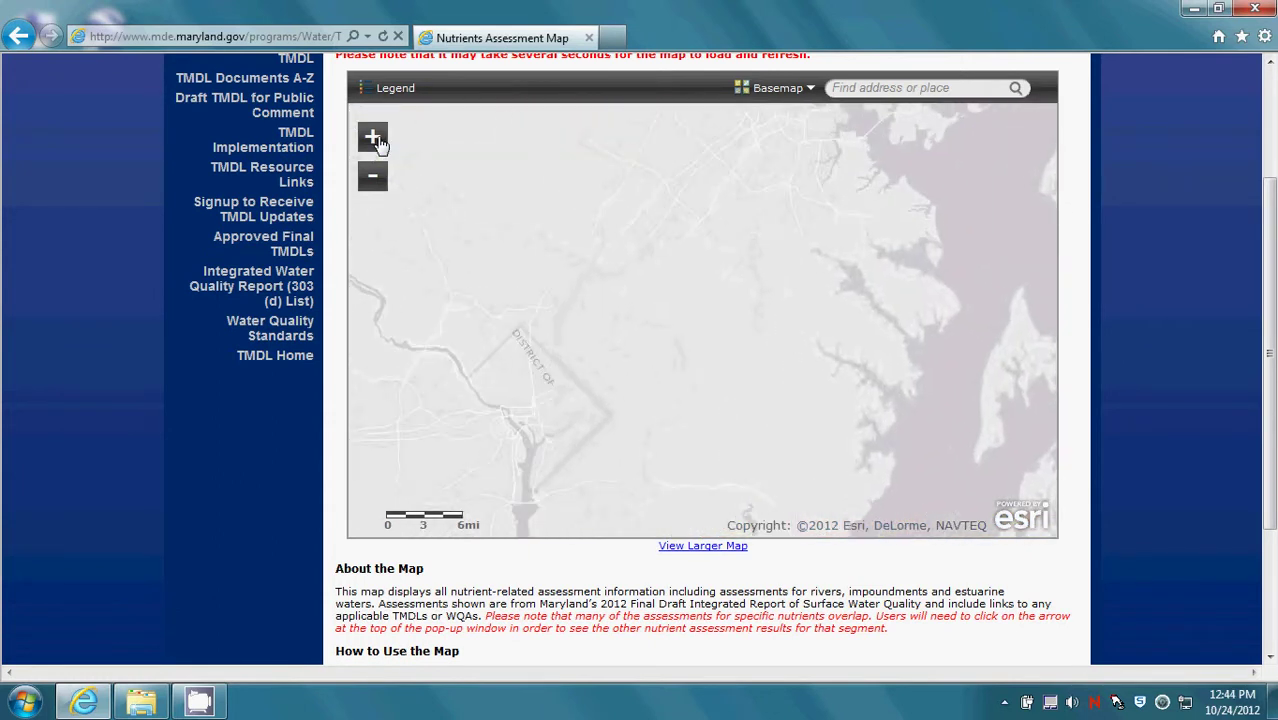
click(372, 137)
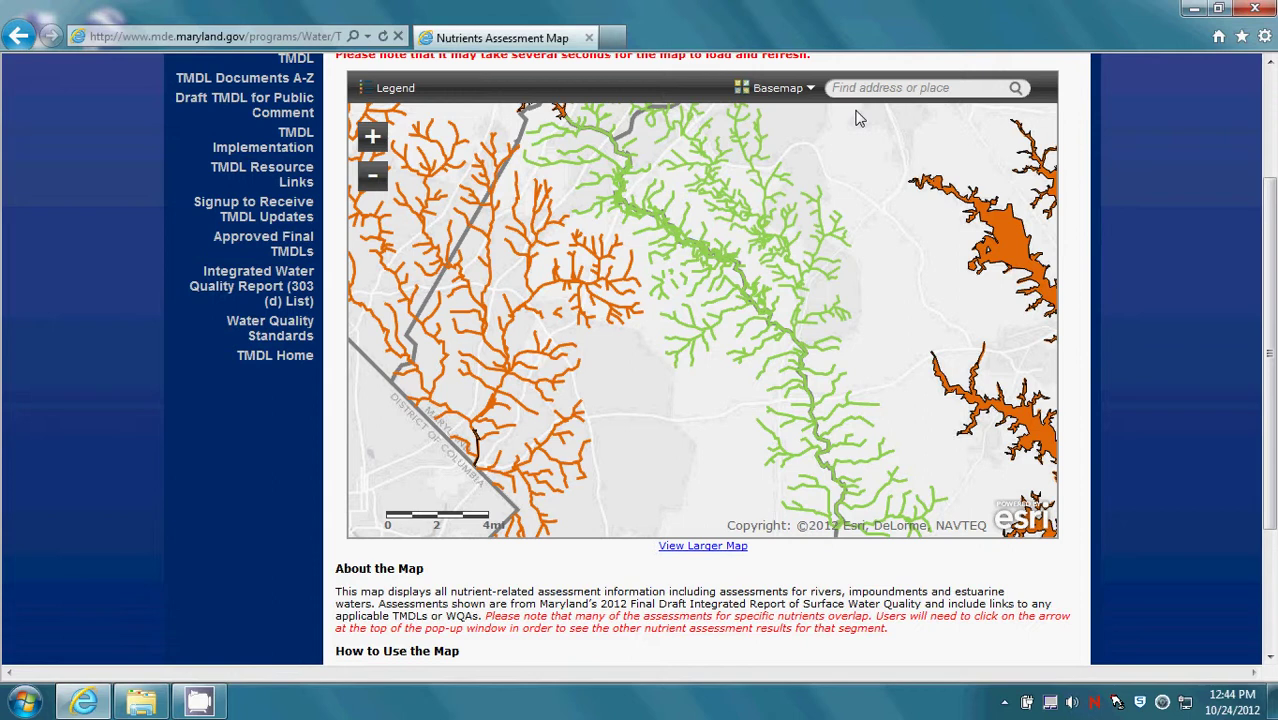
Center the map on 'College Park, MD' and display the assessment-category legend.
click(869, 88)
text(Co)
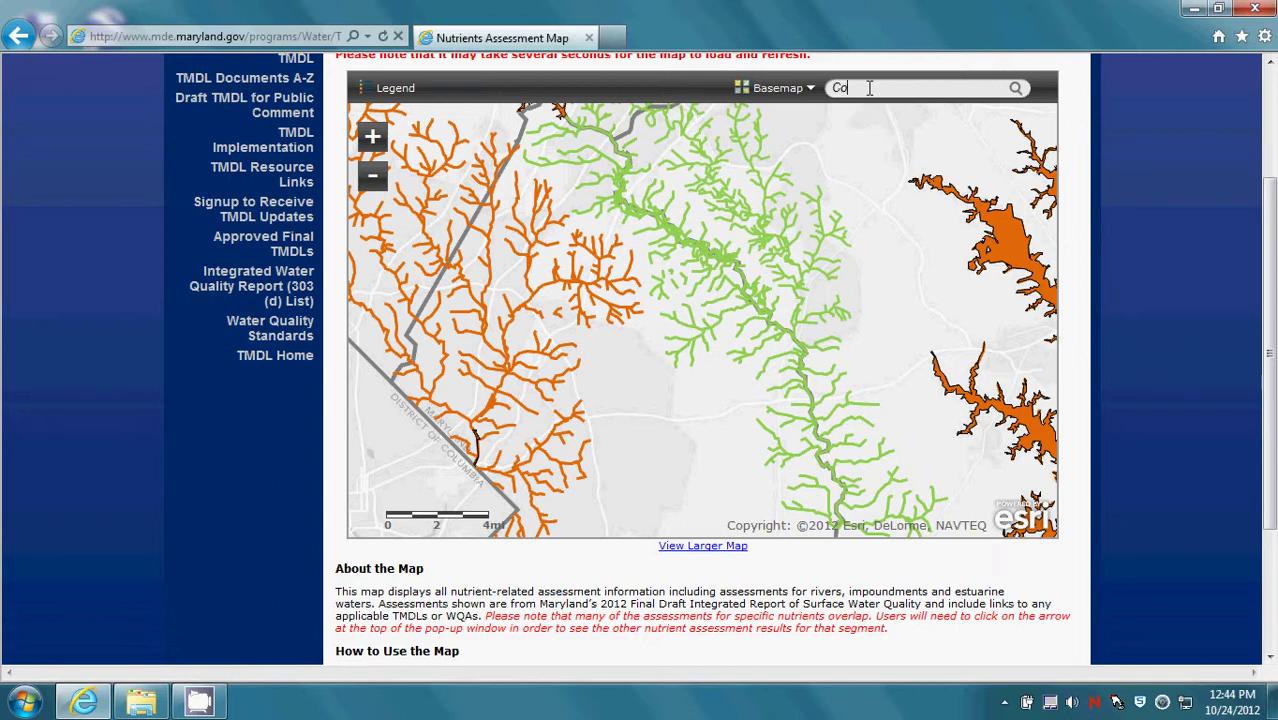
text(llege Park, MD)
key(Return)
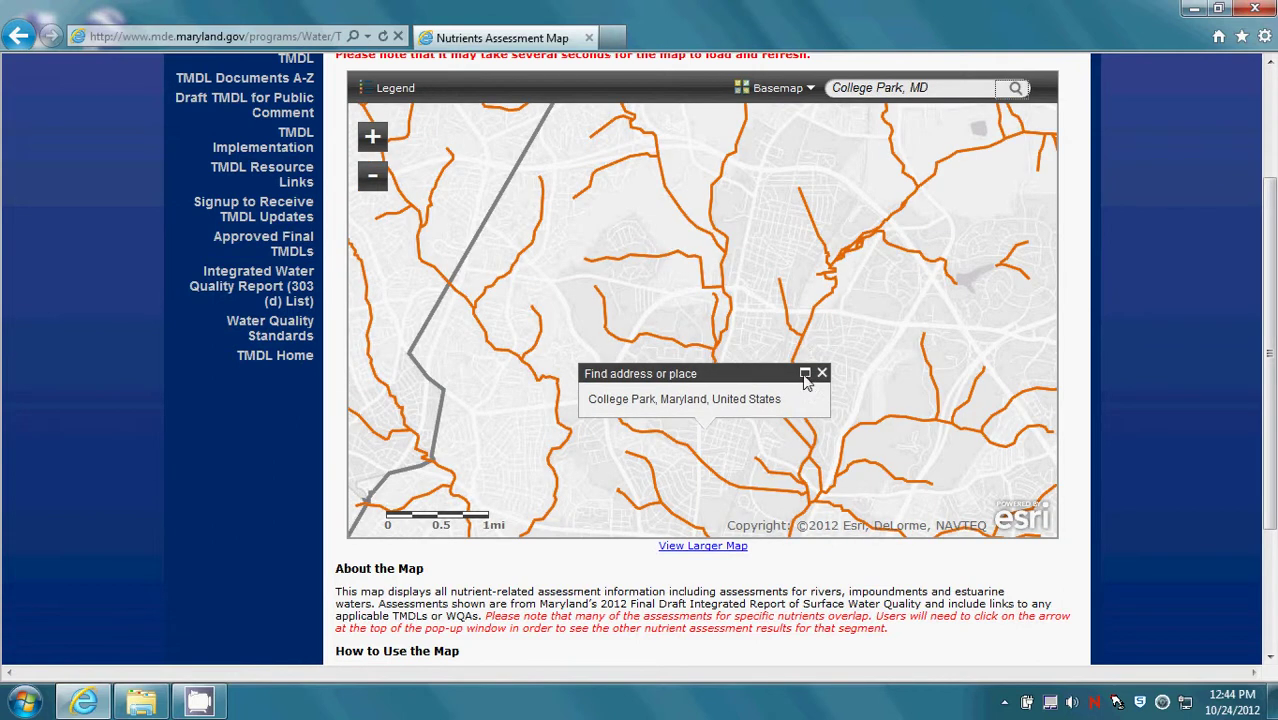
click(822, 374)
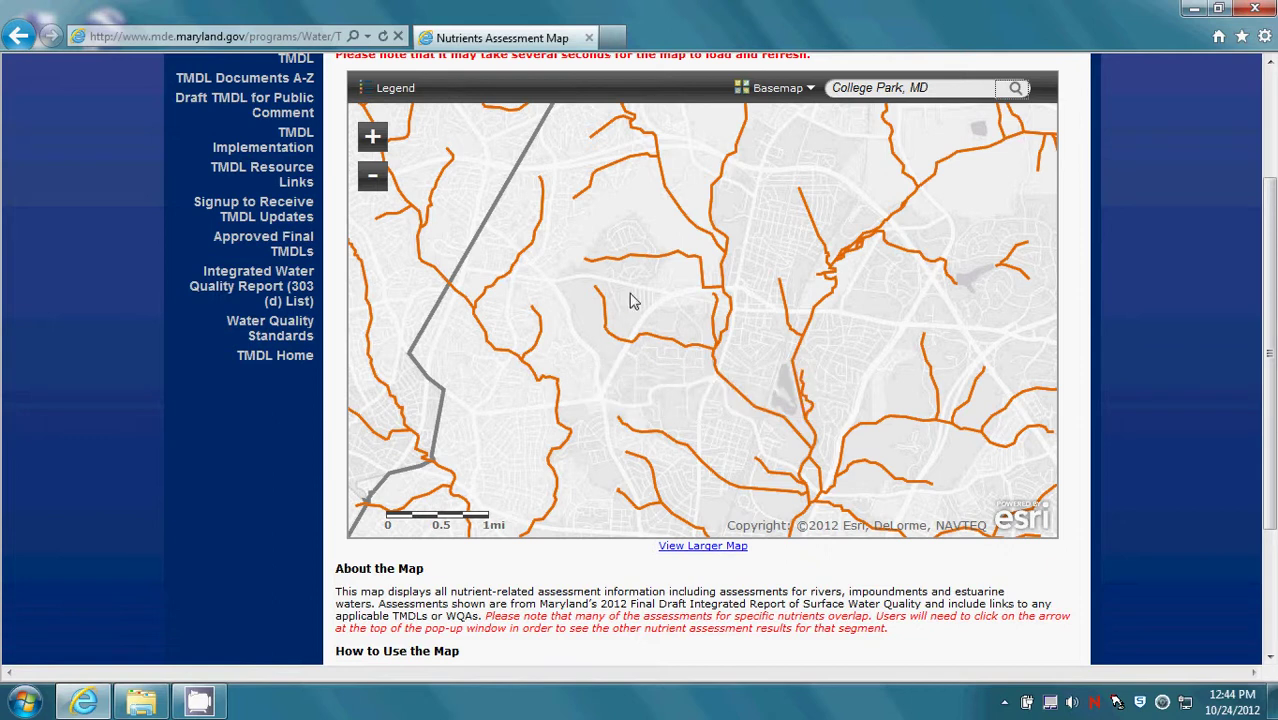
click(396, 88)
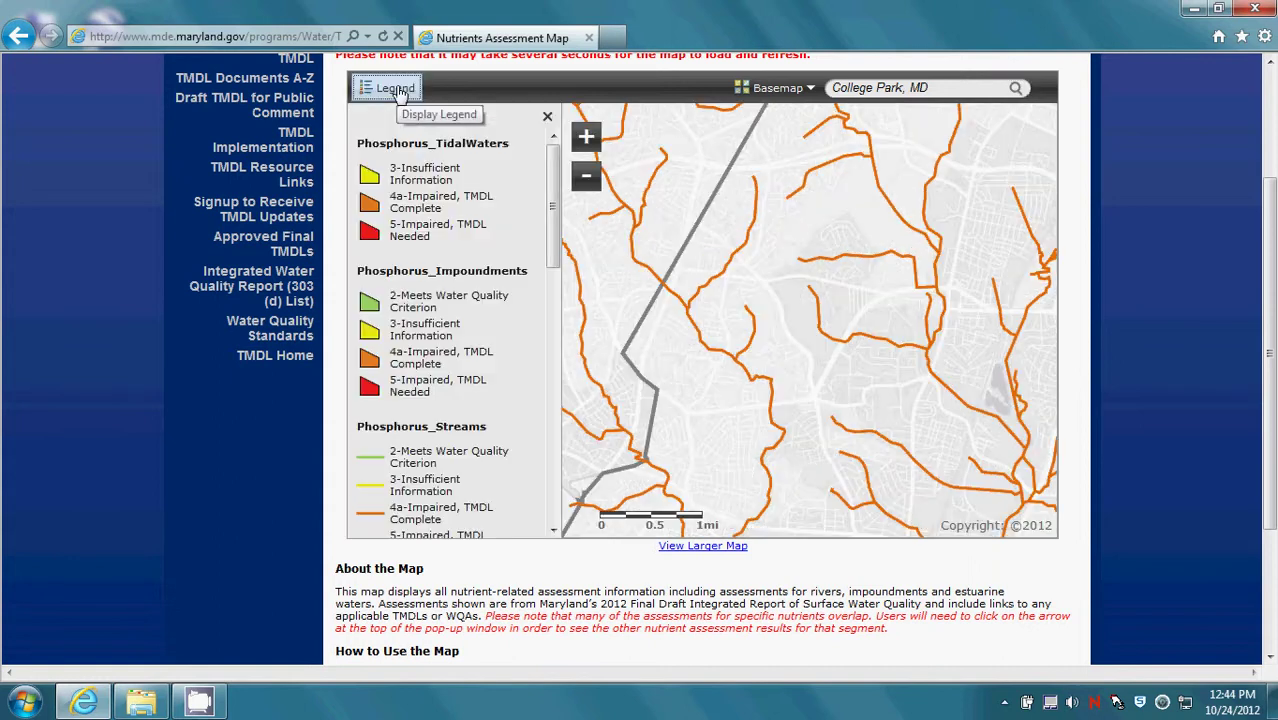
mouse_move(552, 213)
mouse_down()
mouse_move(551, 403)
mouse_move(562, 212)
mouse_up()
Switch to the Bing aerial basemap and open an Anacostia River stream's nitrogen assessment popup.
click(547, 118)
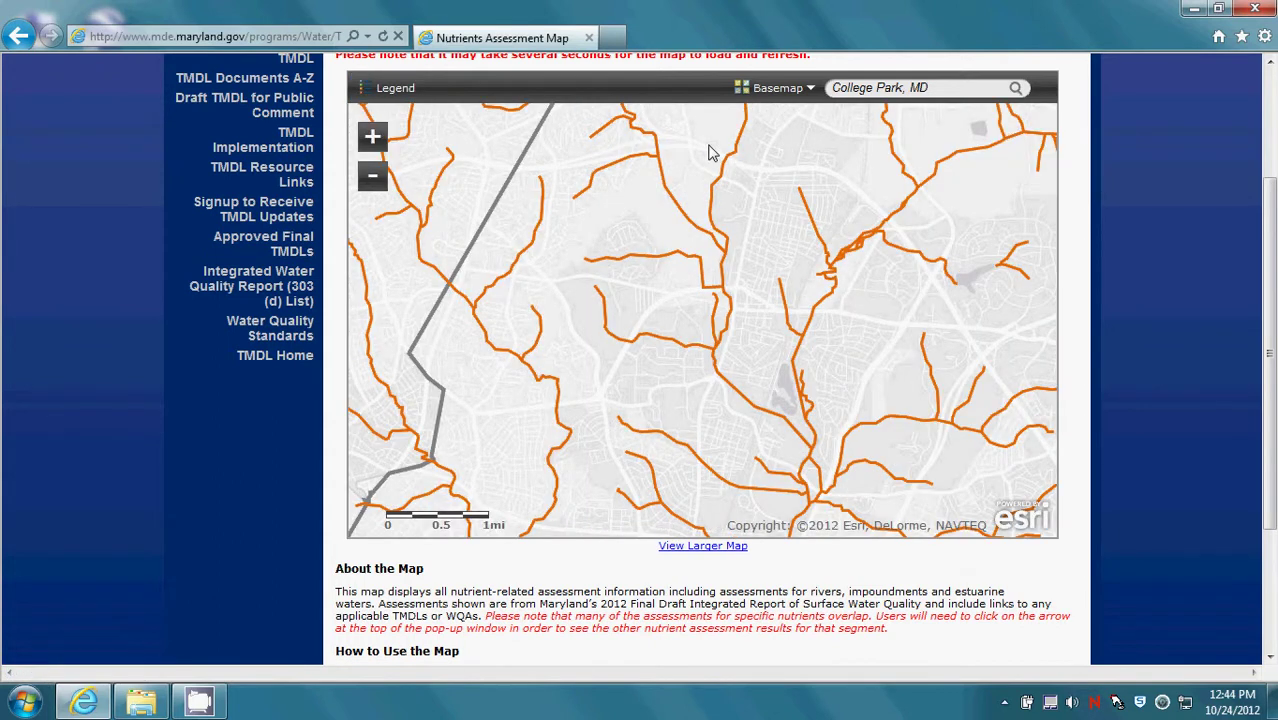
click(799, 90)
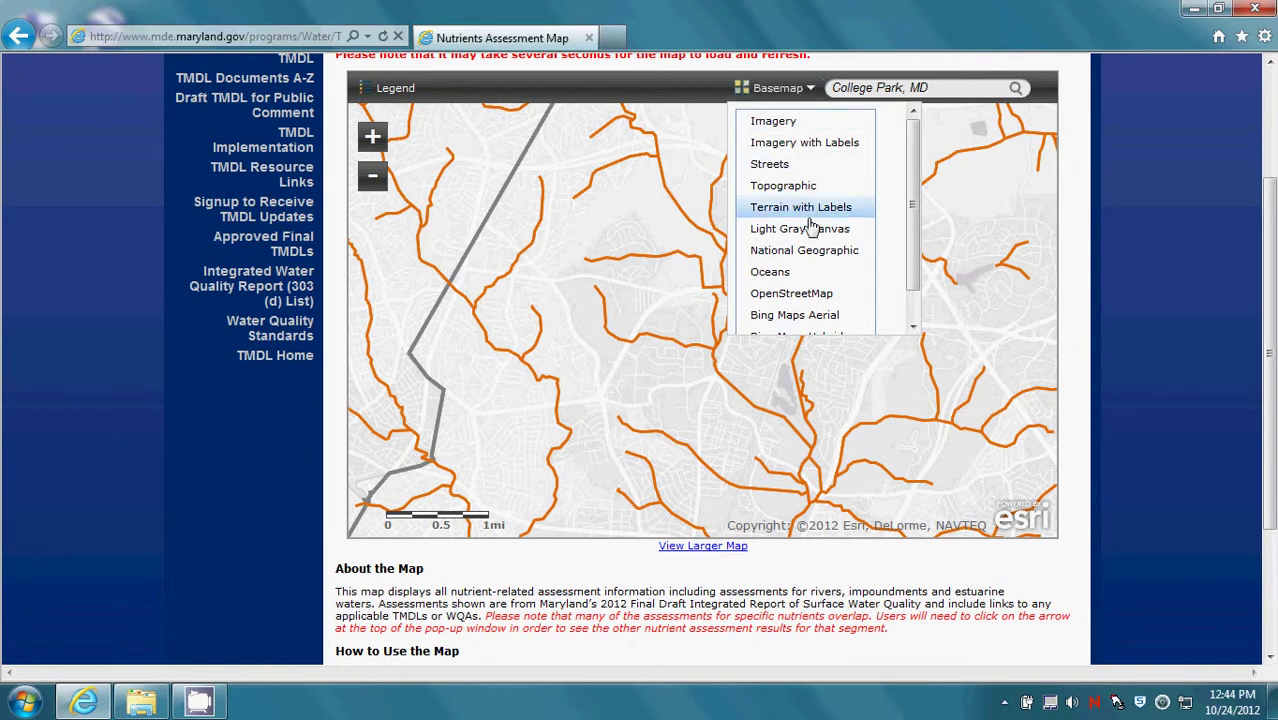
click(805, 317)
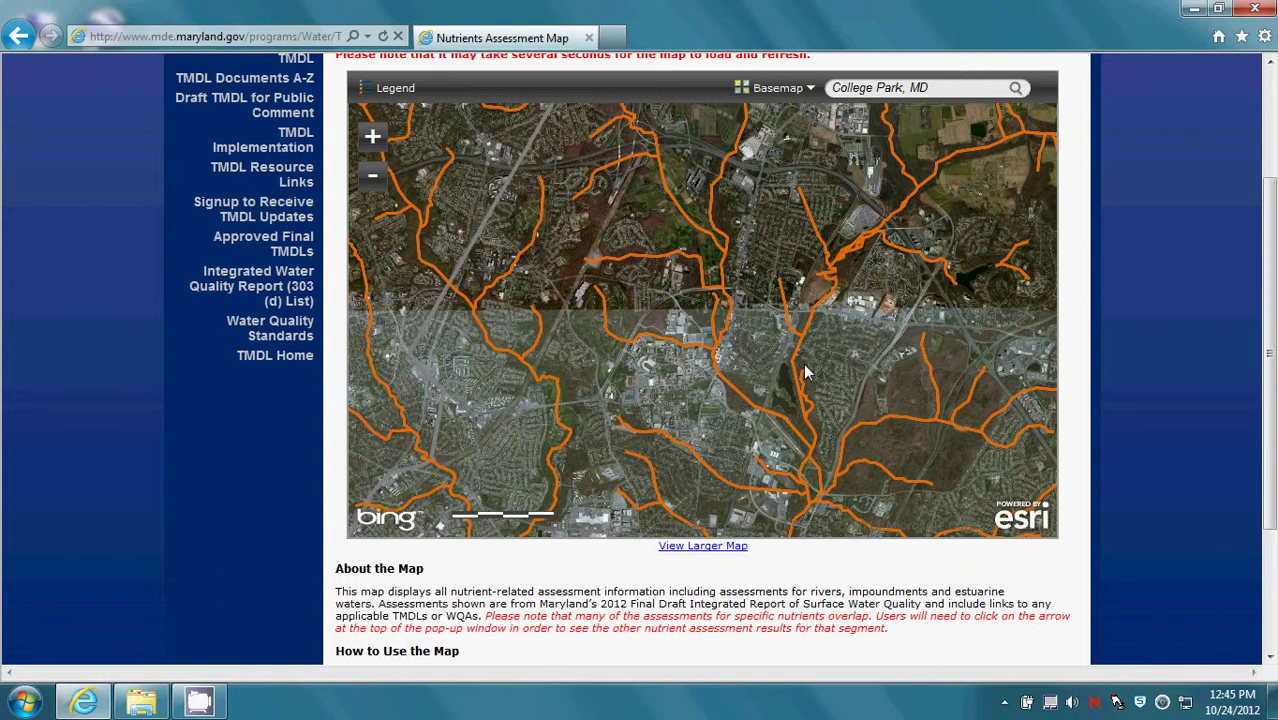
click(737, 397)
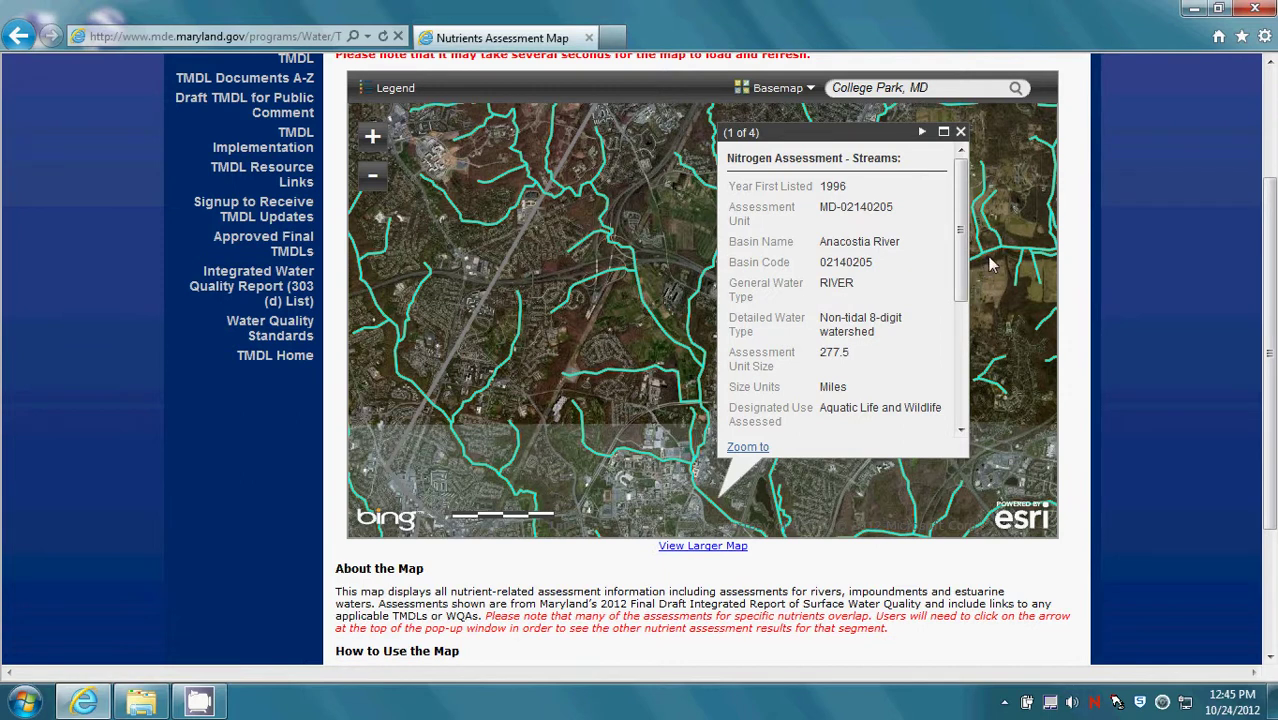
Page through assessment results 2 to 4 of 4, ending at BOD, then close the popup.
drag(958, 256, 963, 377)
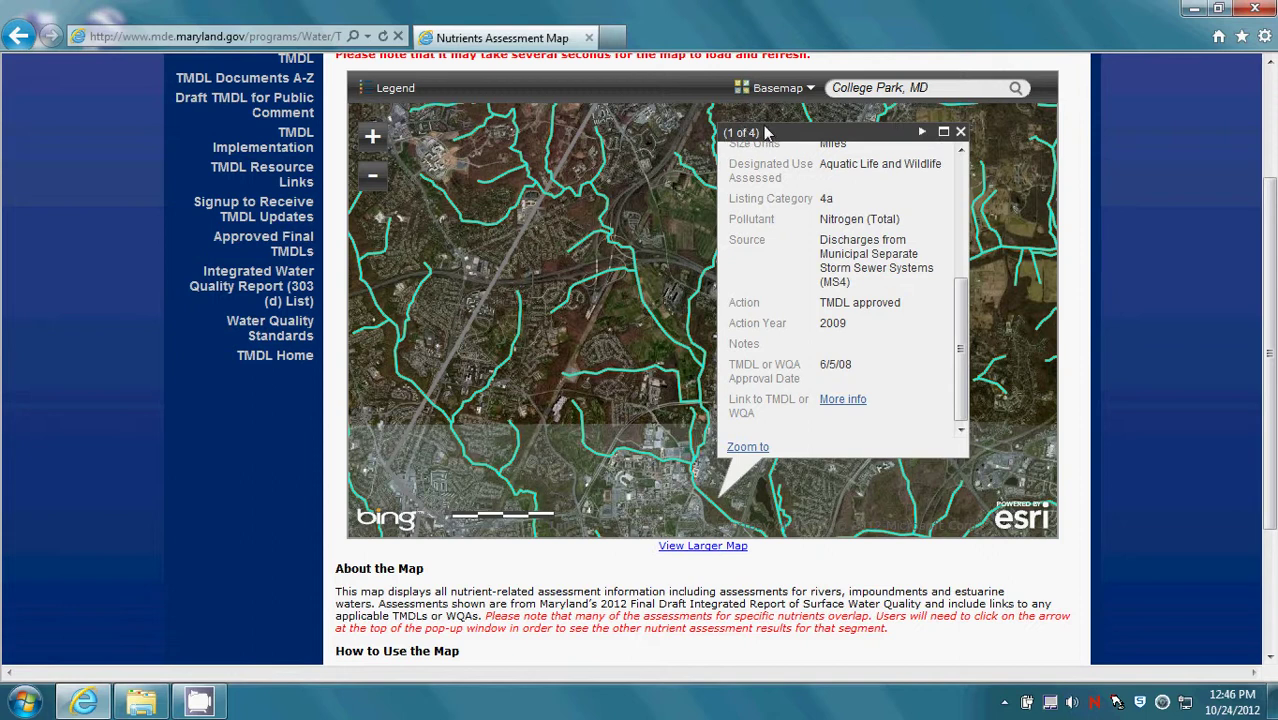
click(921, 135)
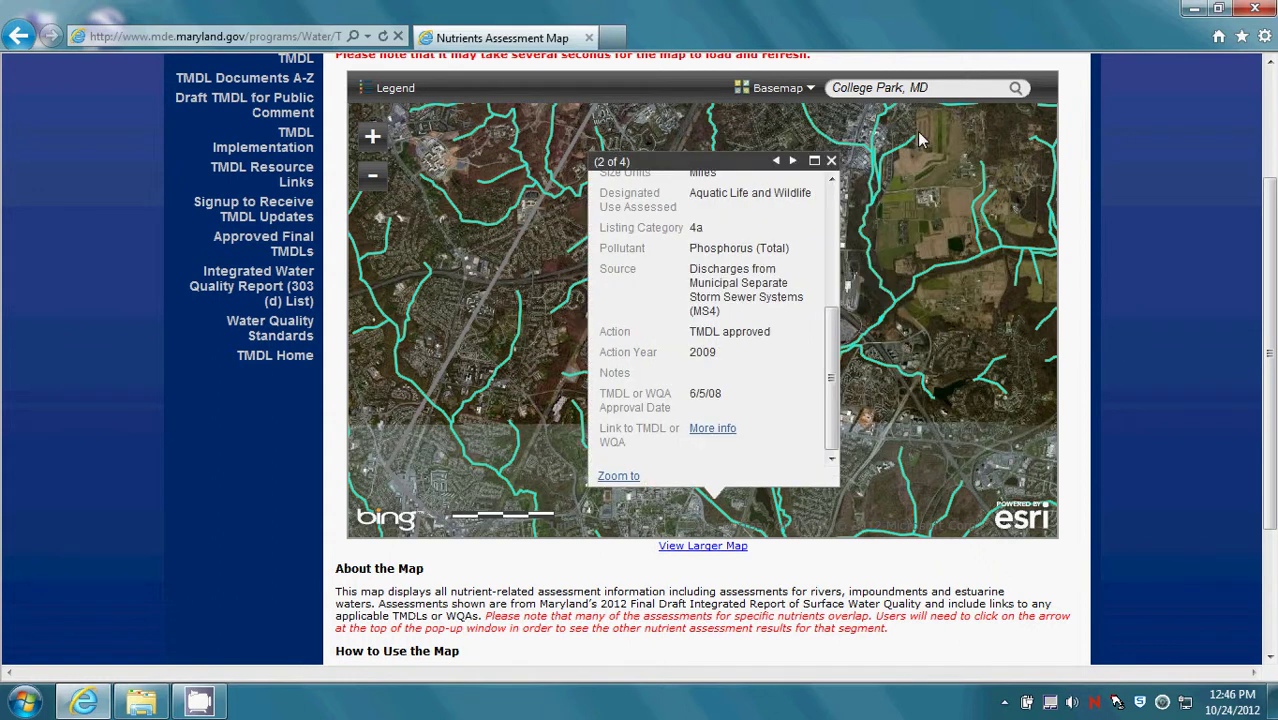
click(793, 163)
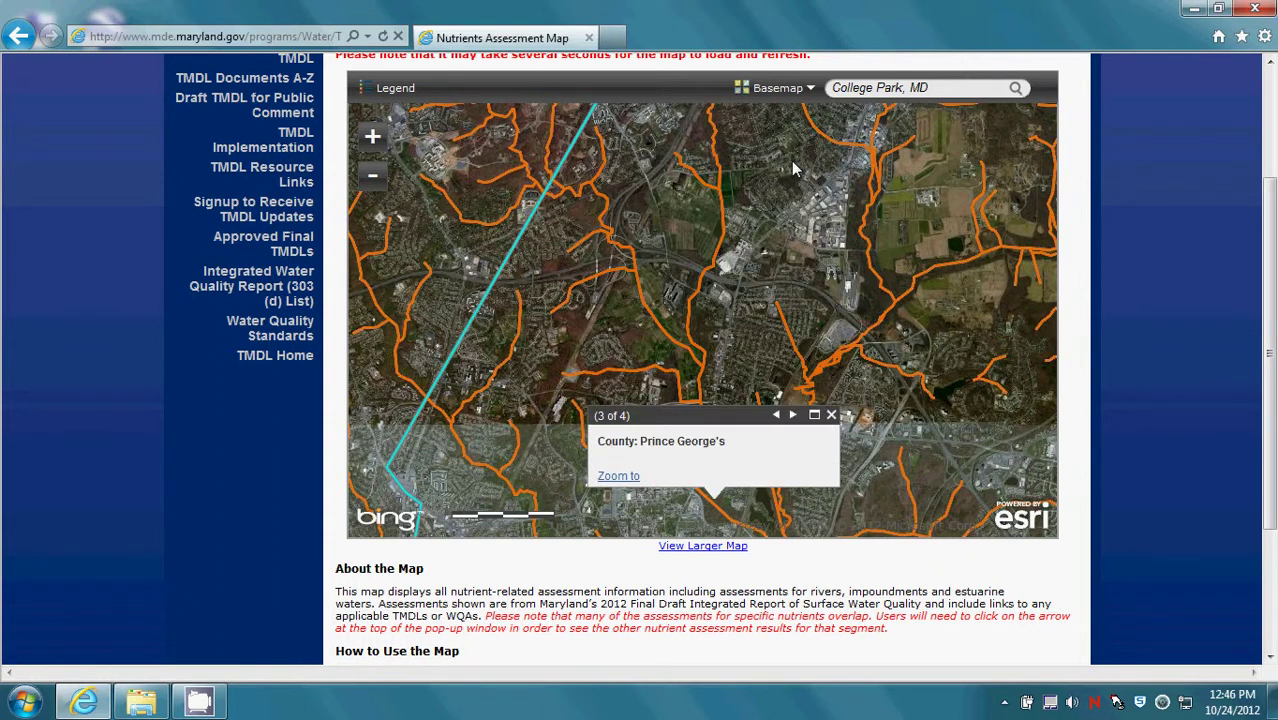
click(793, 418)
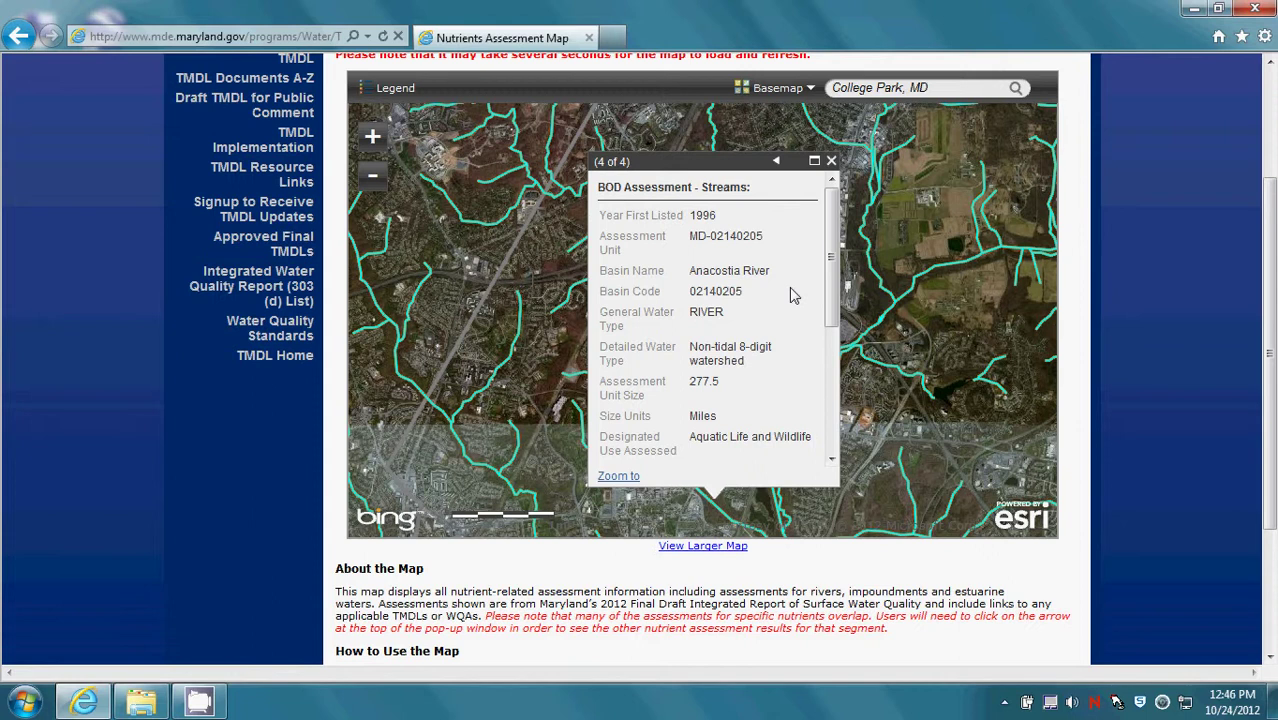
click(831, 161)
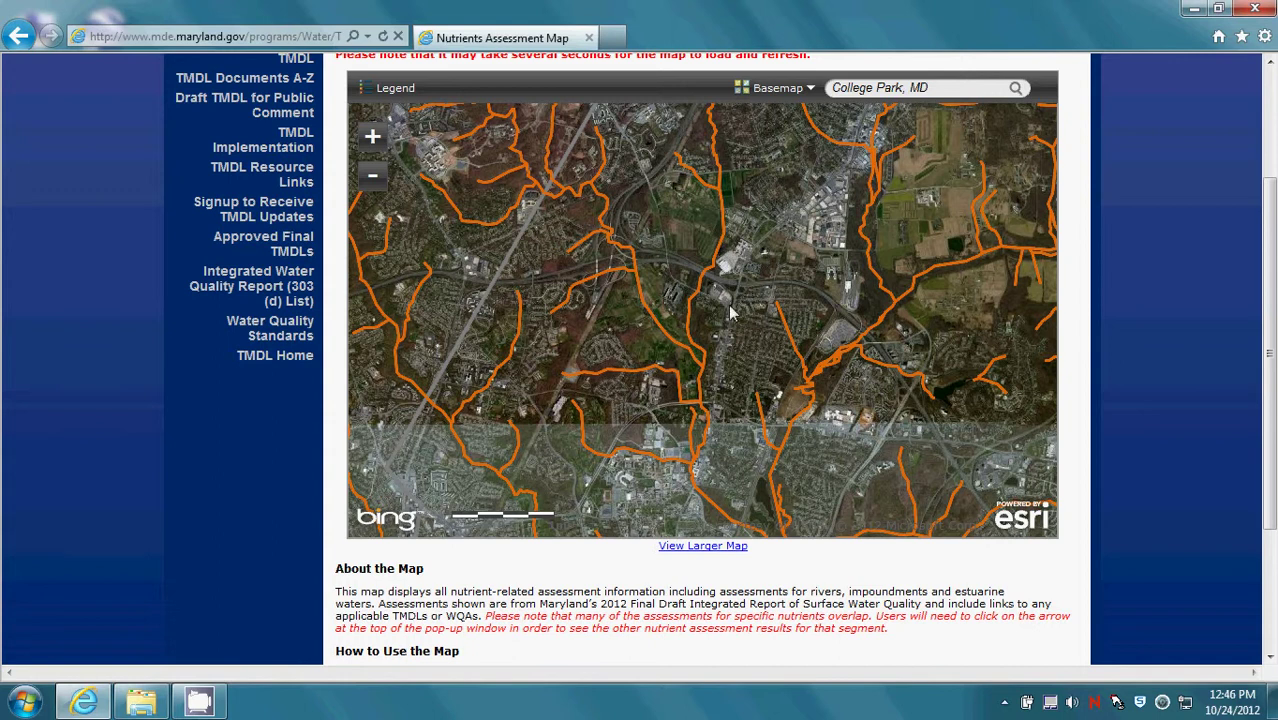
Open the map in ArcGIS Online Map Viewer and zoom to the Anacostia River basin.
click(700, 549)
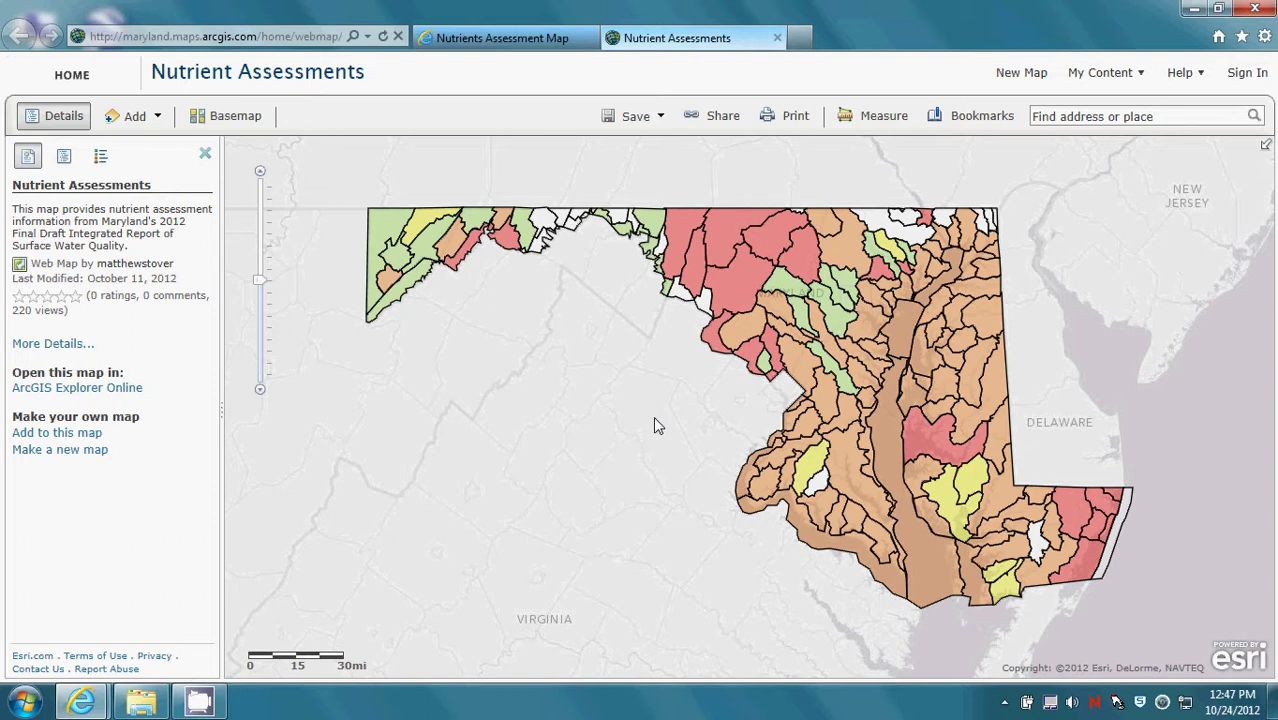
click(806, 373)
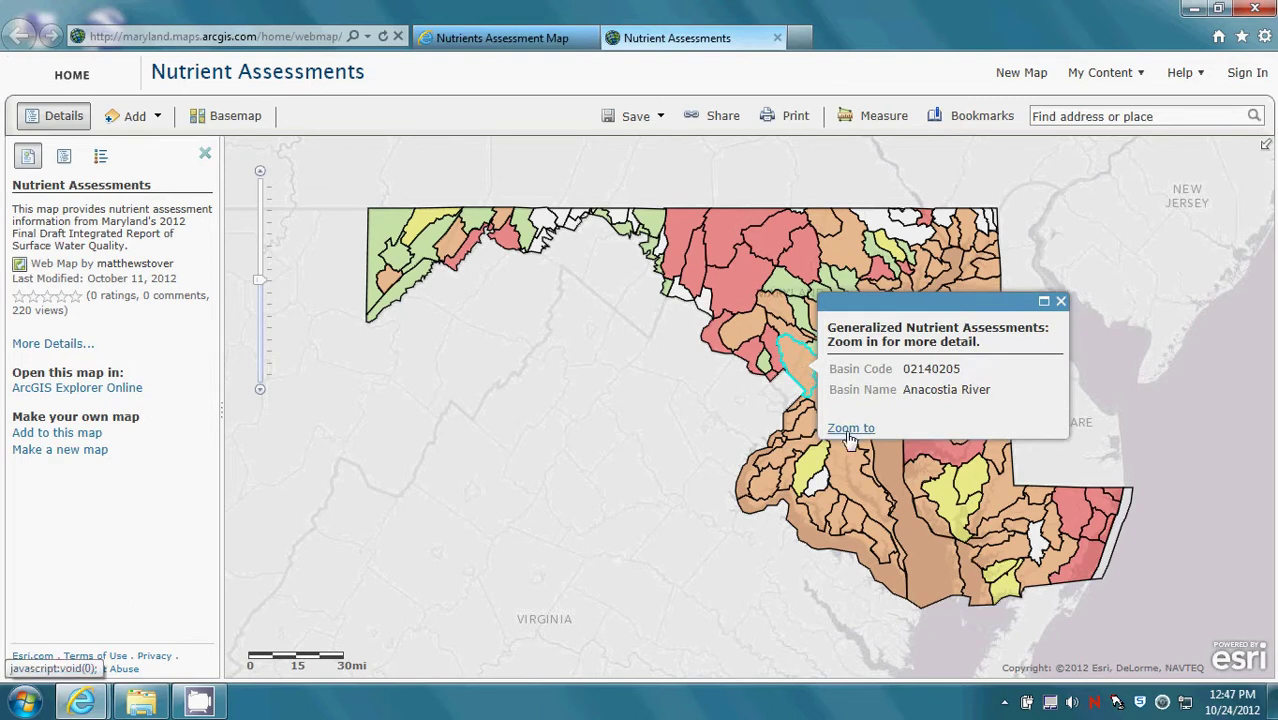
click(851, 431)
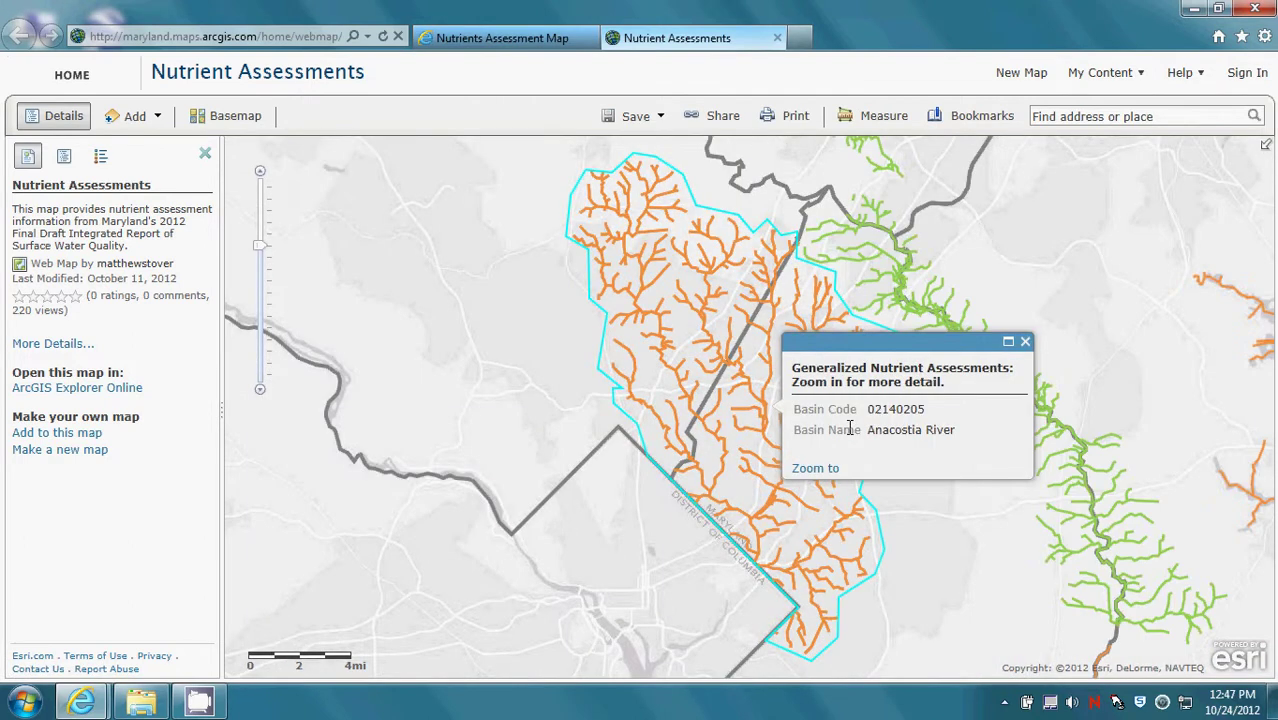
click(1027, 343)
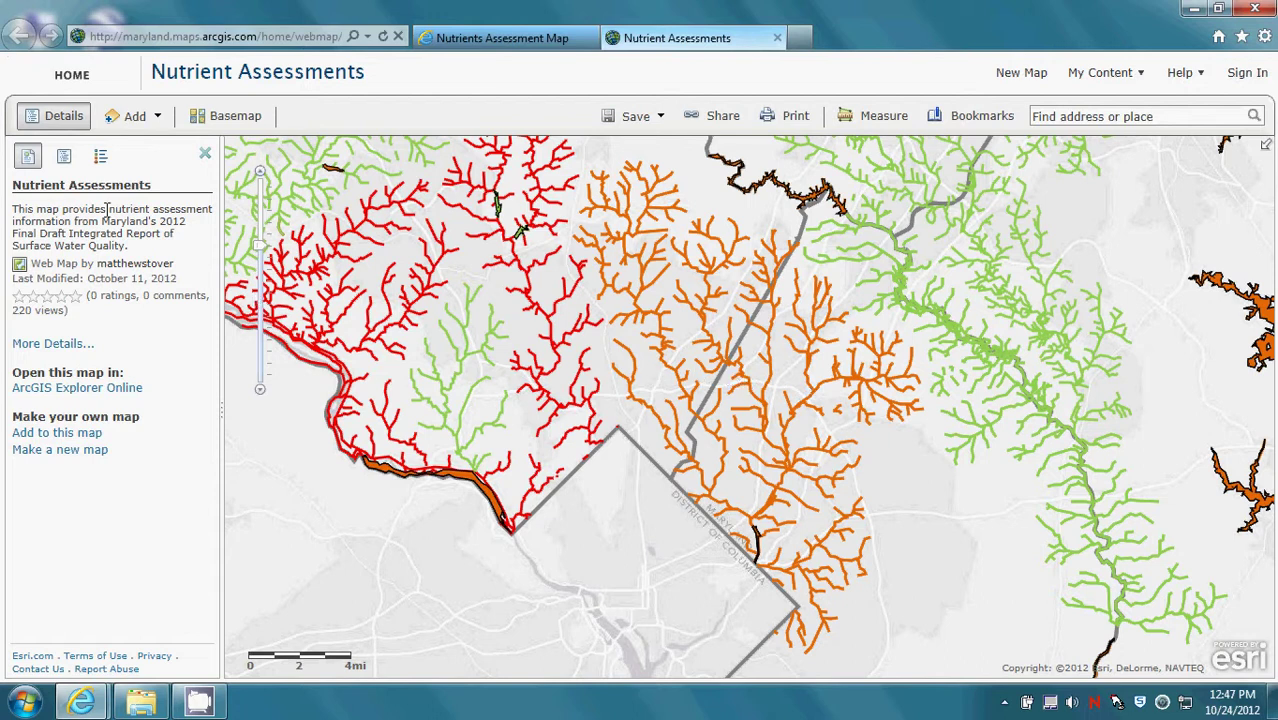
In Contents, turn off all Phosphorus, BOD and Generalized layers, keeping the three Nitrogen layers visible.
click(64, 160)
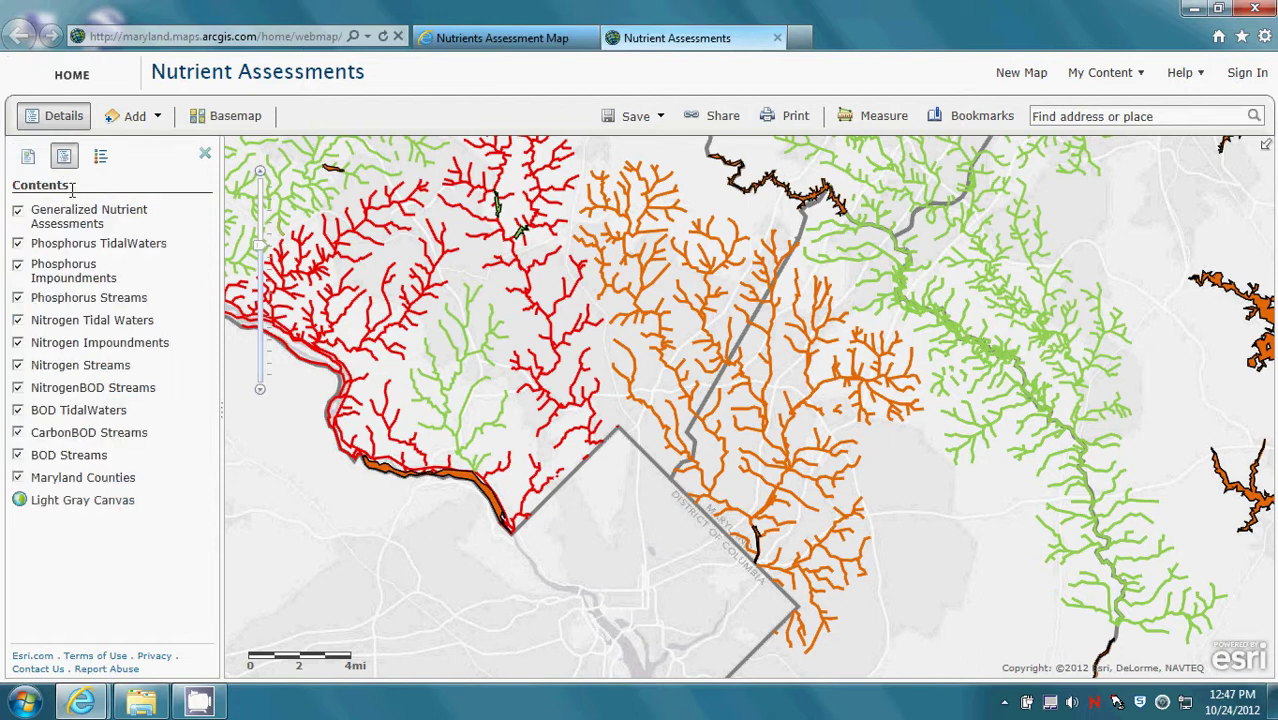
click(18, 212)
click(18, 244)
click(18, 266)
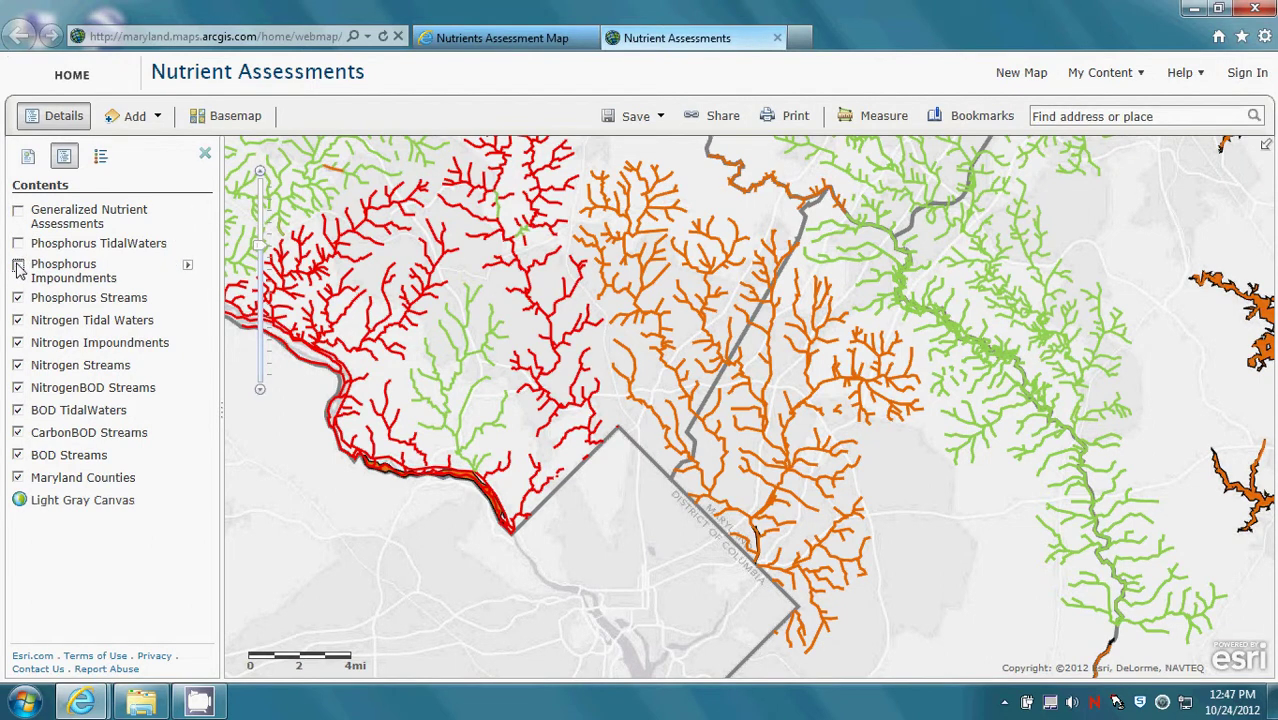
click(18, 298)
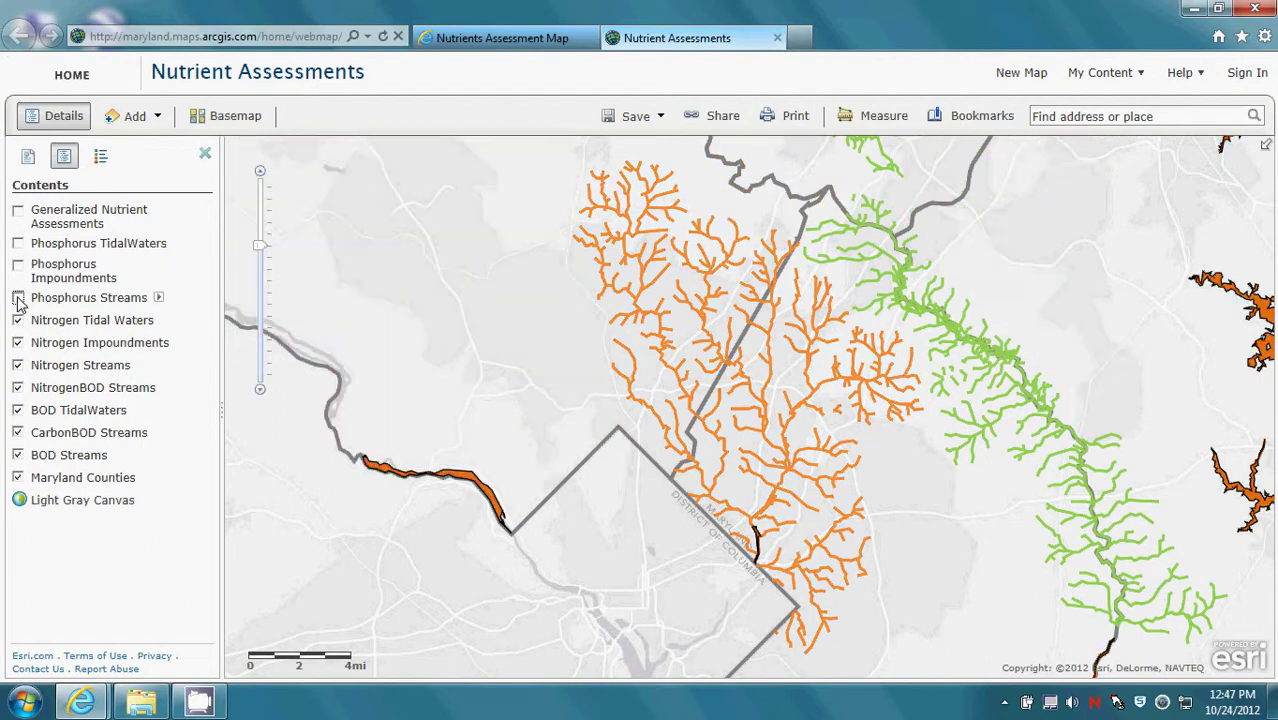
click(18, 388)
click(18, 410)
click(18, 432)
click(18, 455)
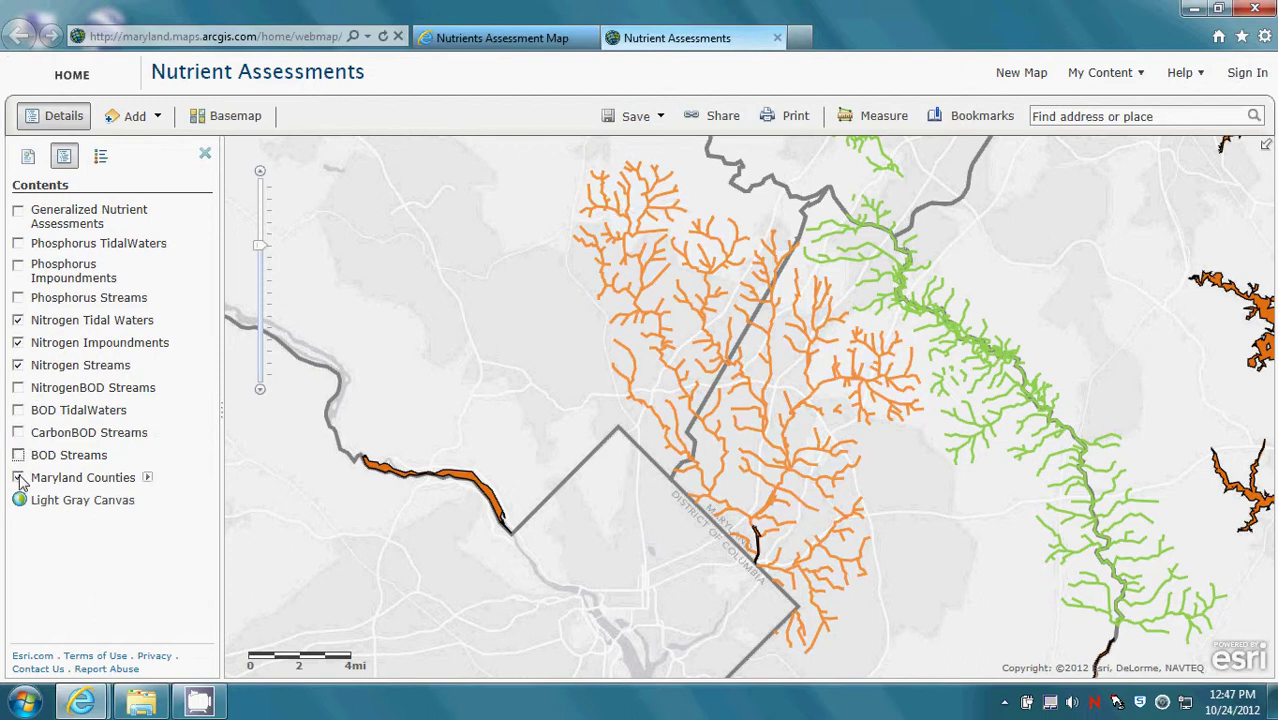
click(18, 477)
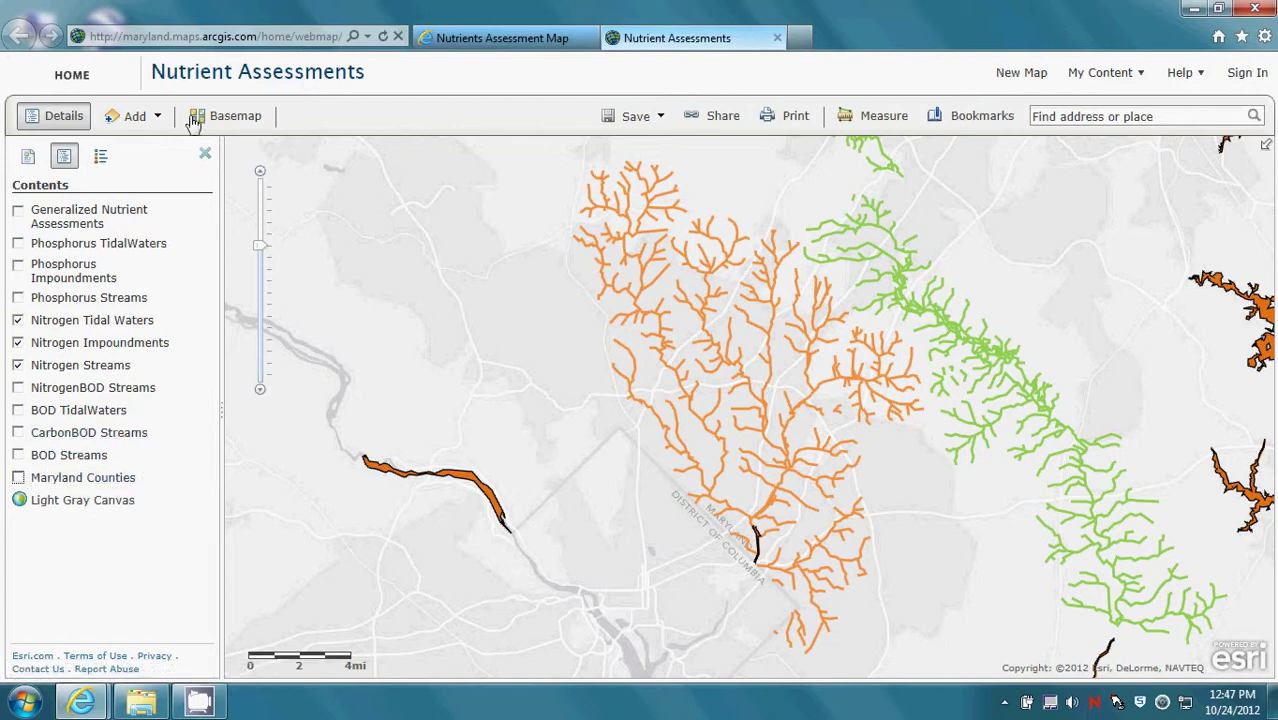
click(138, 118)
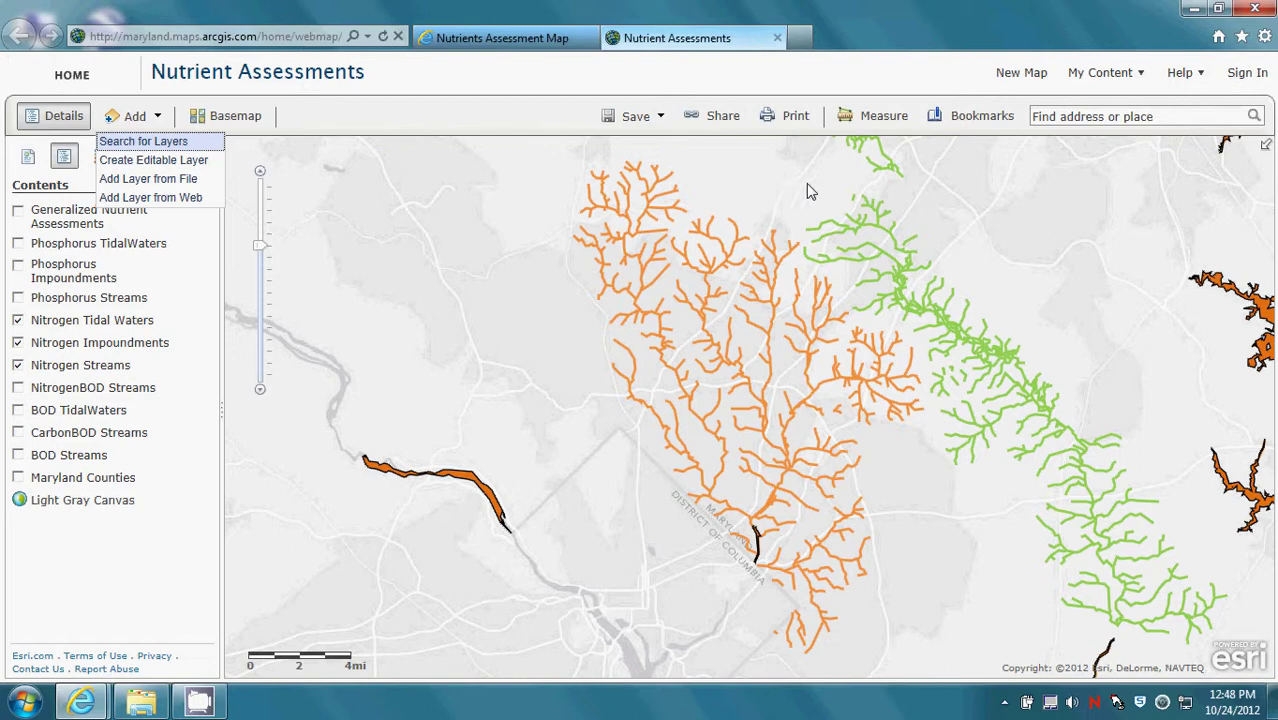
click(875, 116)
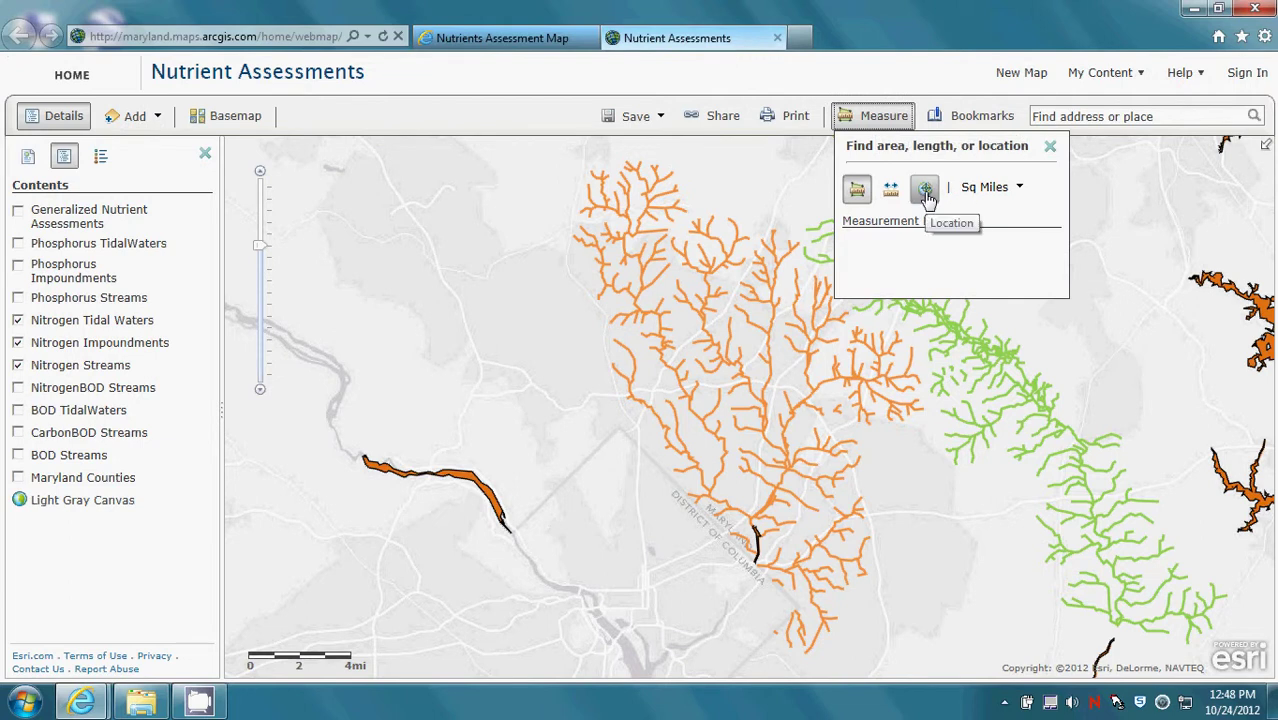
click(924, 188)
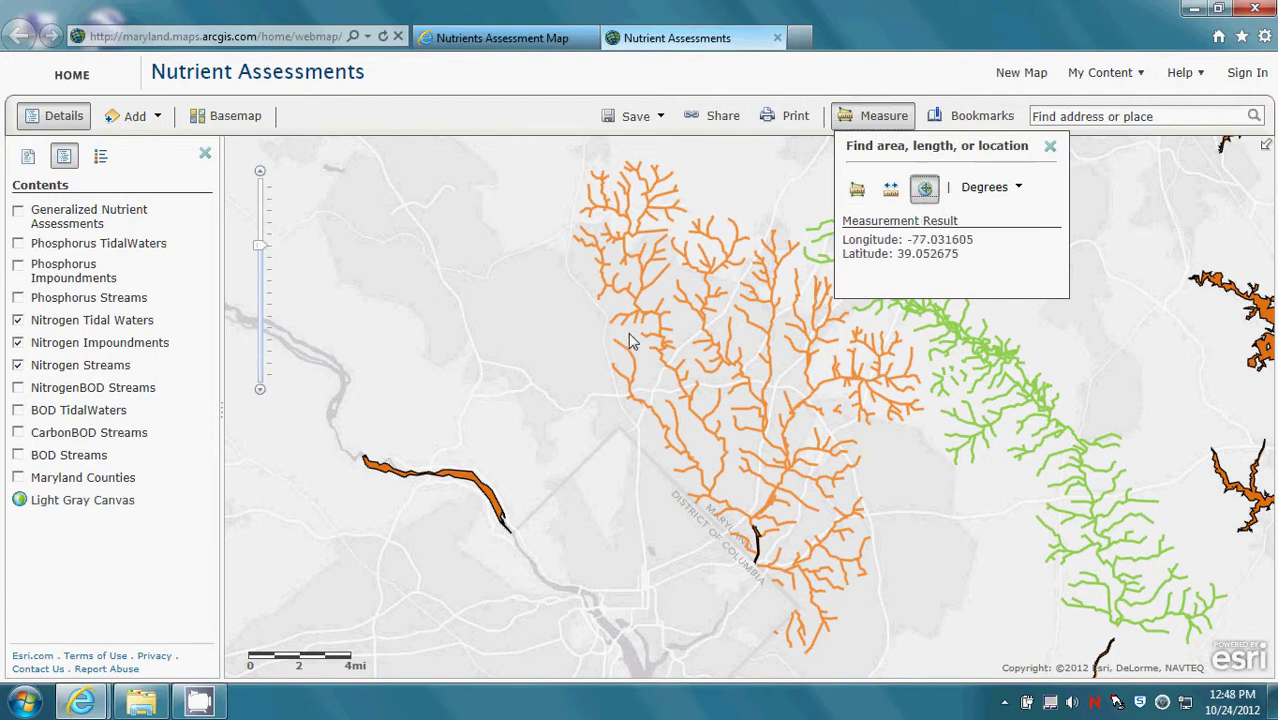
click(885, 117)
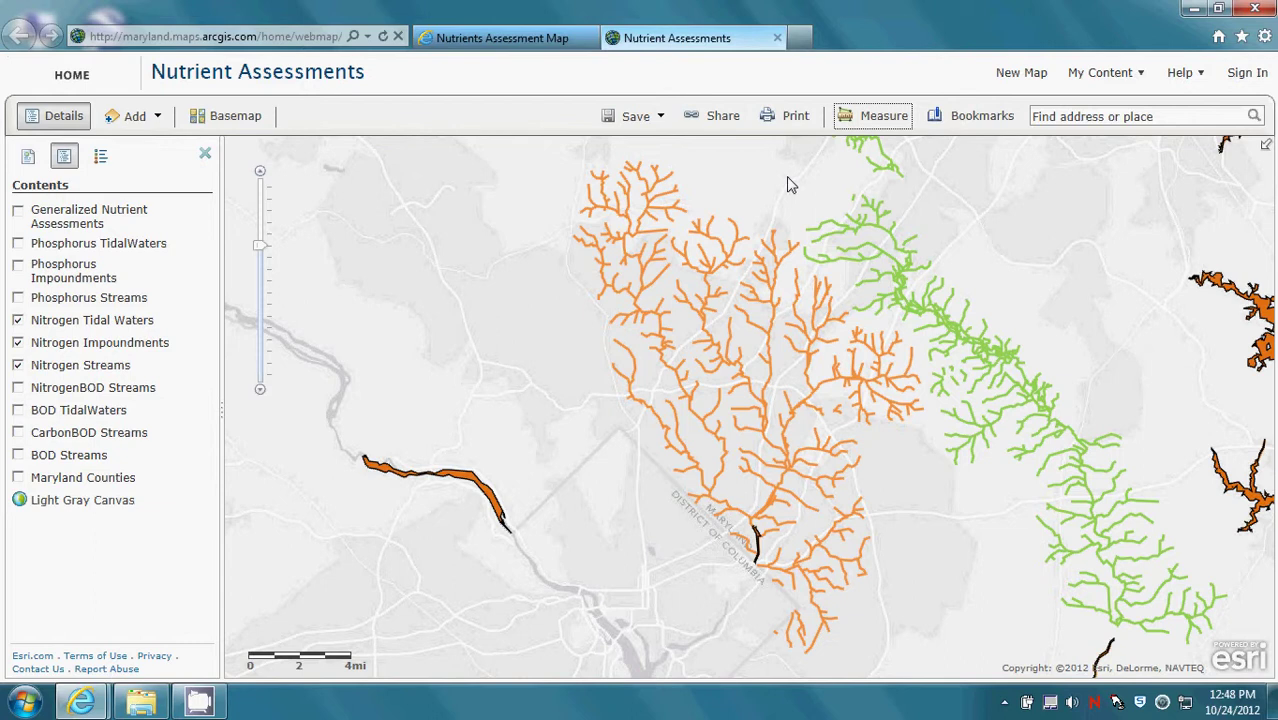
click(720, 116)
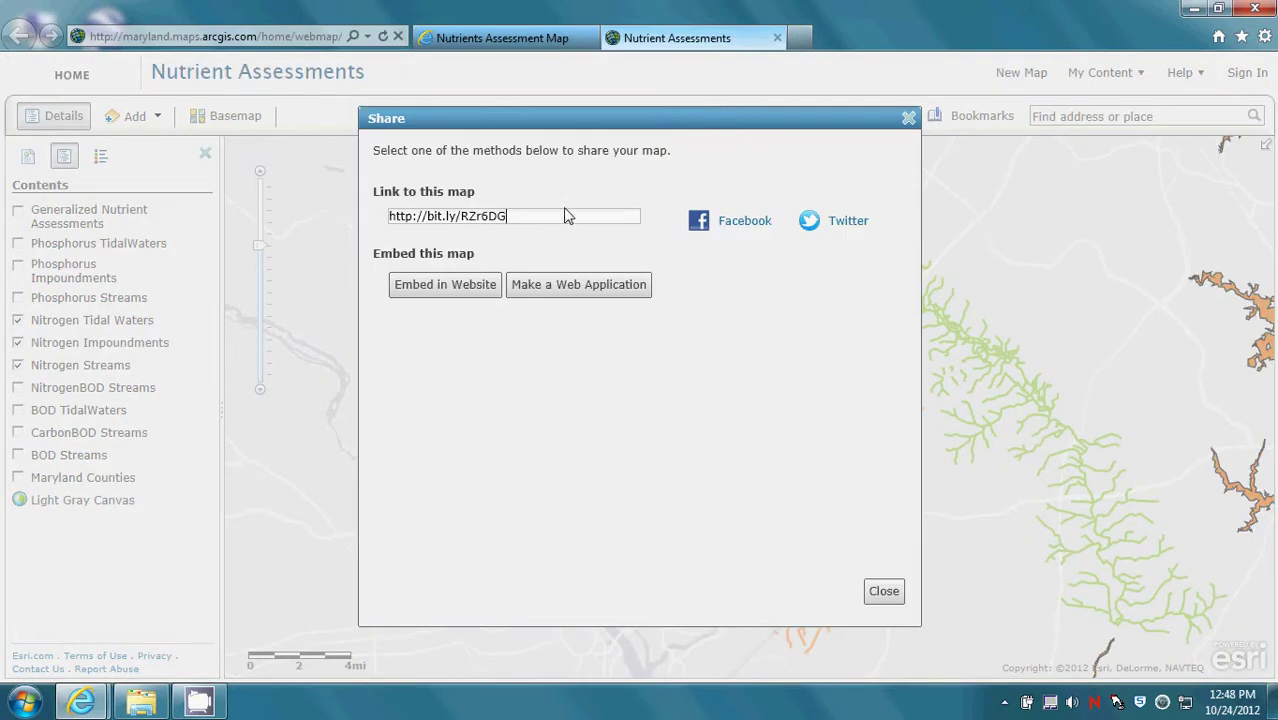
drag(538, 216, 385, 214)
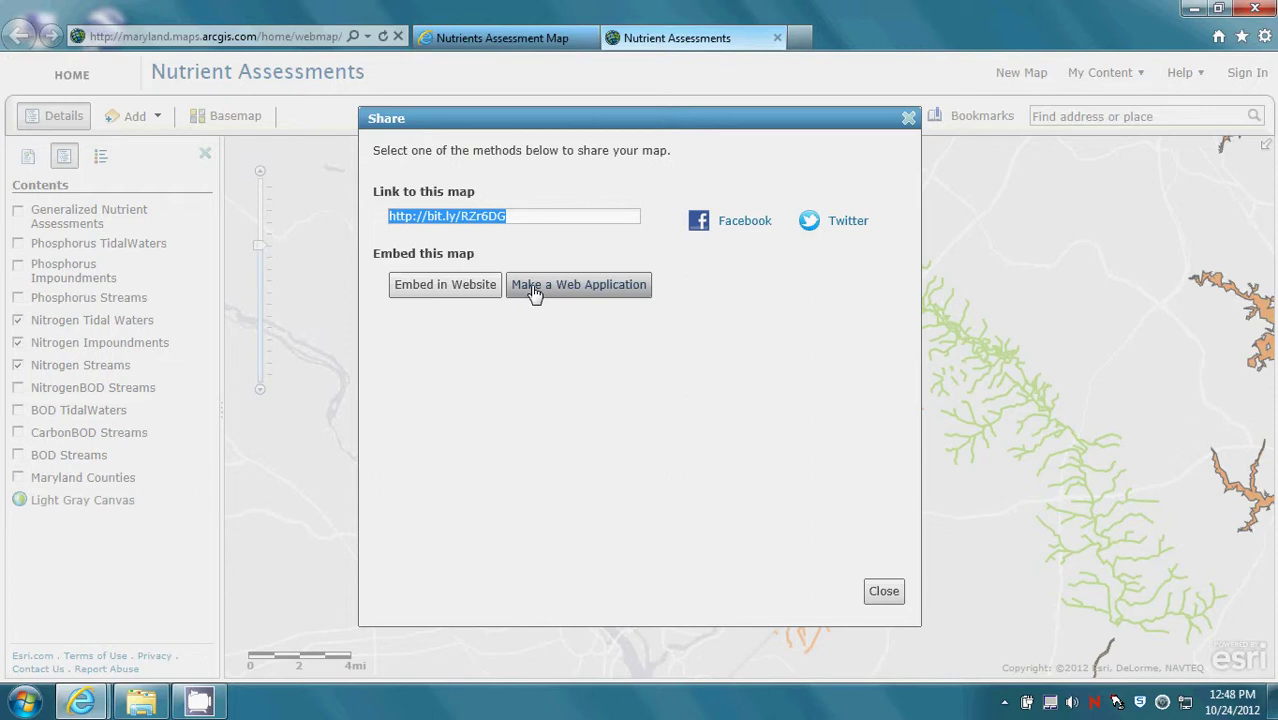
click(909, 120)
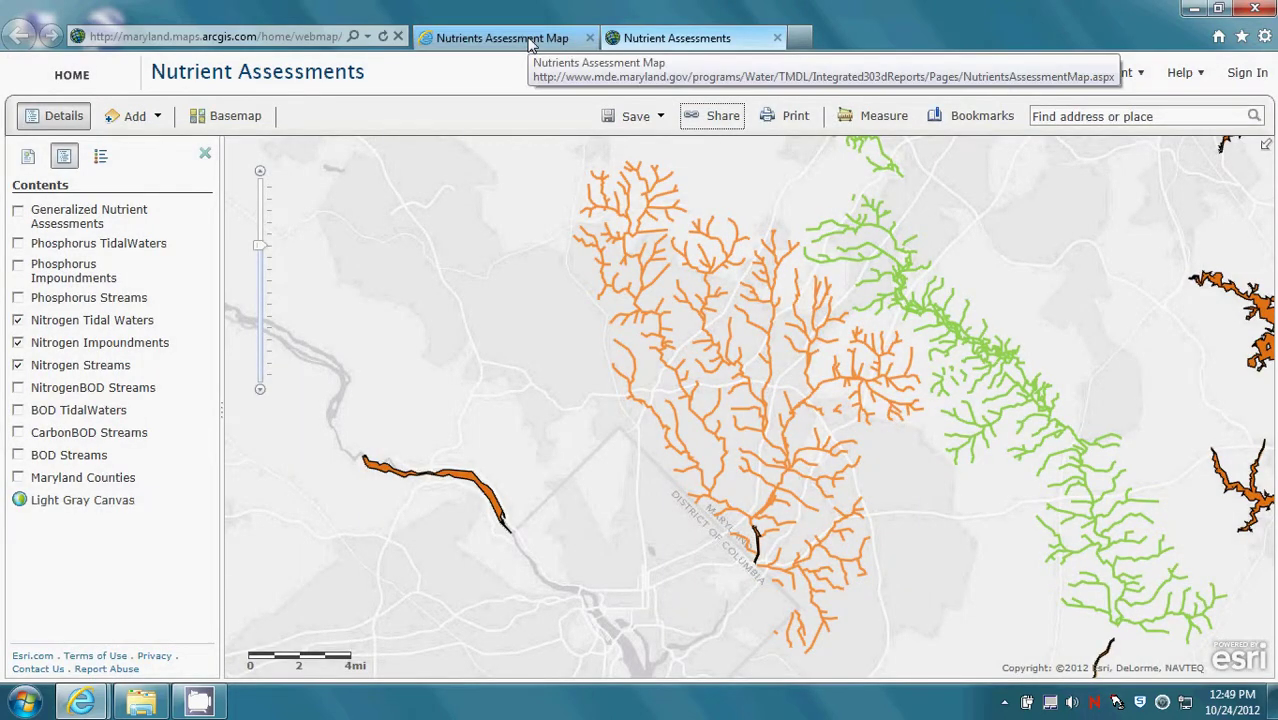
Switch to the MDE nutrients tab and go back to the Impairment Maps link list.
click(530, 42)
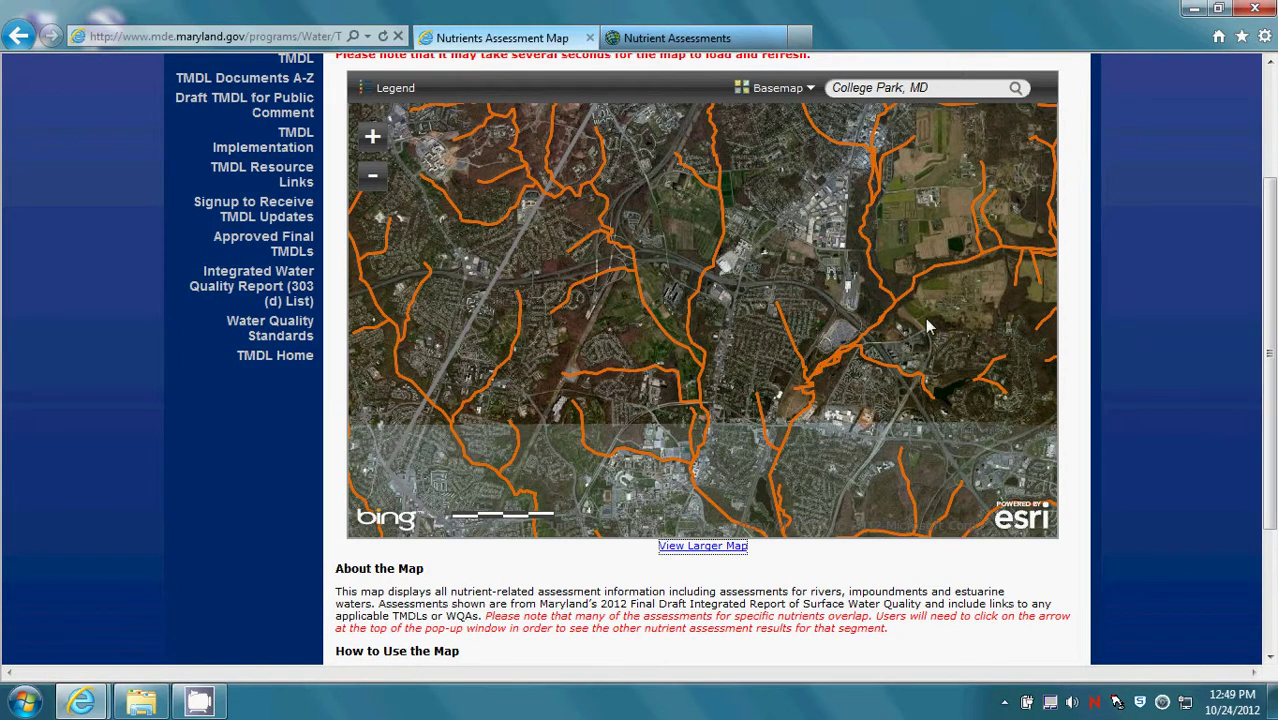
click(18, 36)
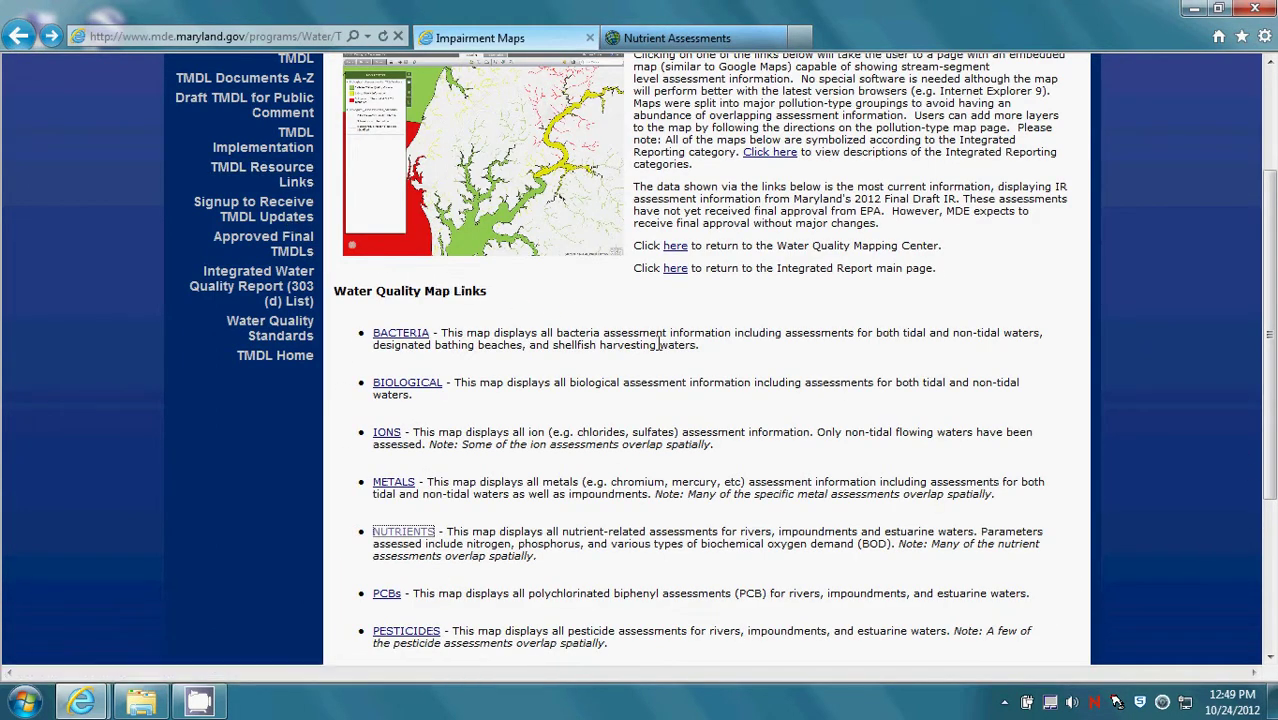
scroll(795, 383, down, 5)
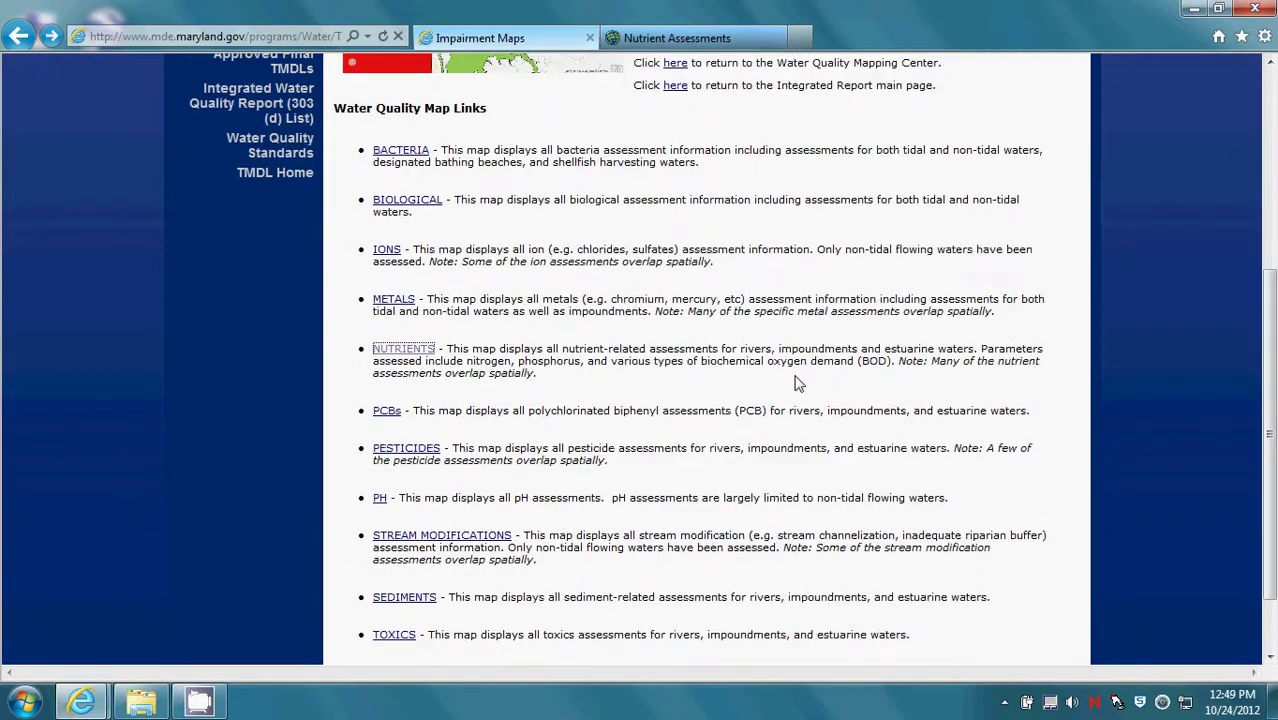